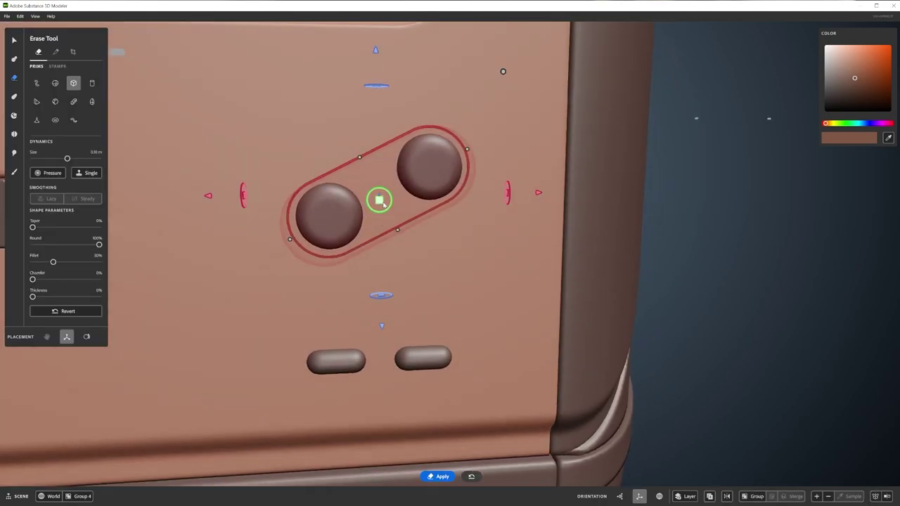
Orbit to the console's right side, bring up the selection's actions, and select the screen panel.
{"action": "middle_click_drag", "start_coordinate": [382, 201], "coordinate": [463, 208]}
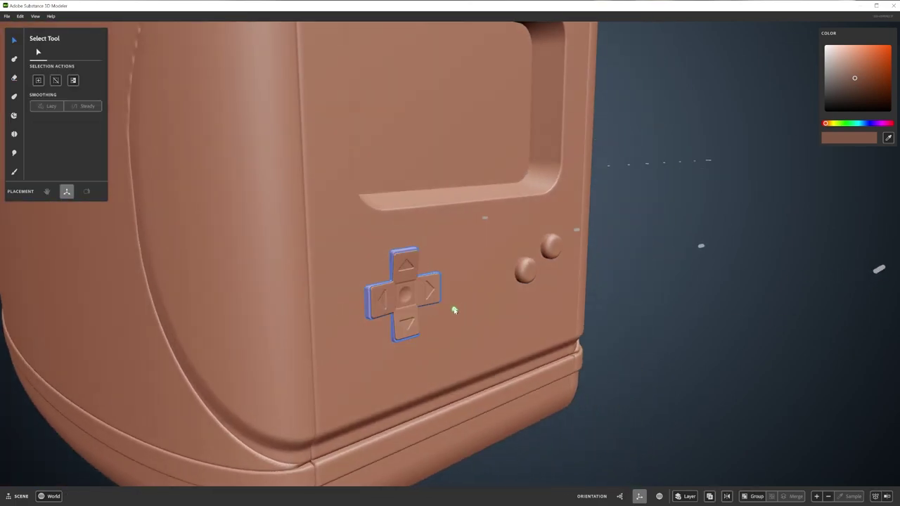
{"action": "right_click", "coordinate": [620, 338]}
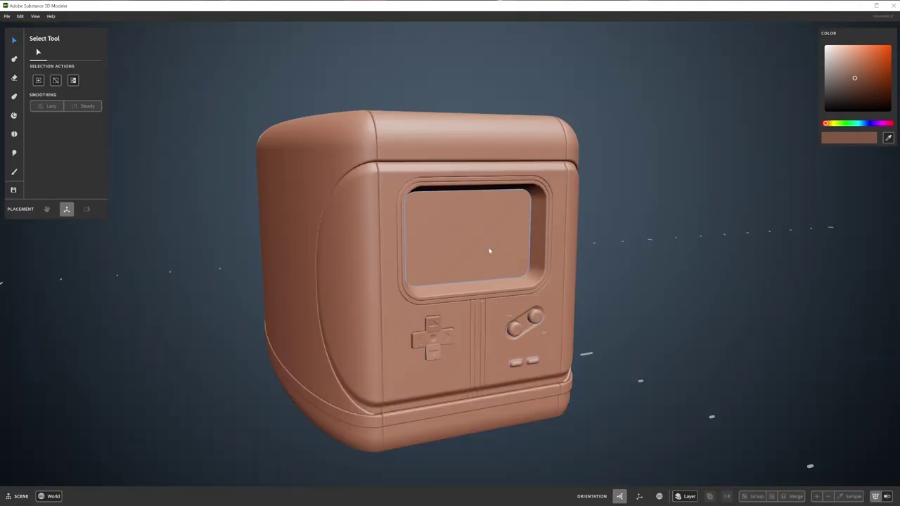
{"action": "left_click", "coordinate": [490, 251]}
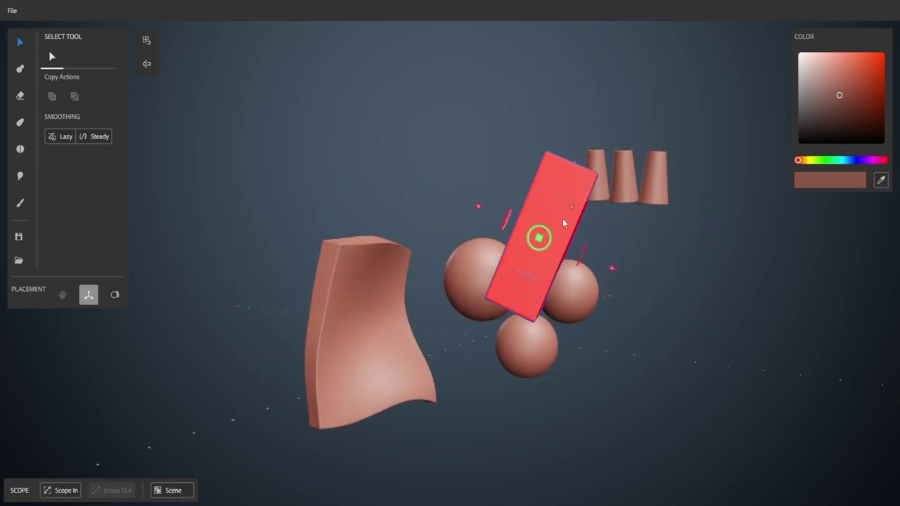
Move the red block up above the spheres.
{"action": "left_click_drag", "start_coordinate": [564, 223], "coordinate": [437, 161]}
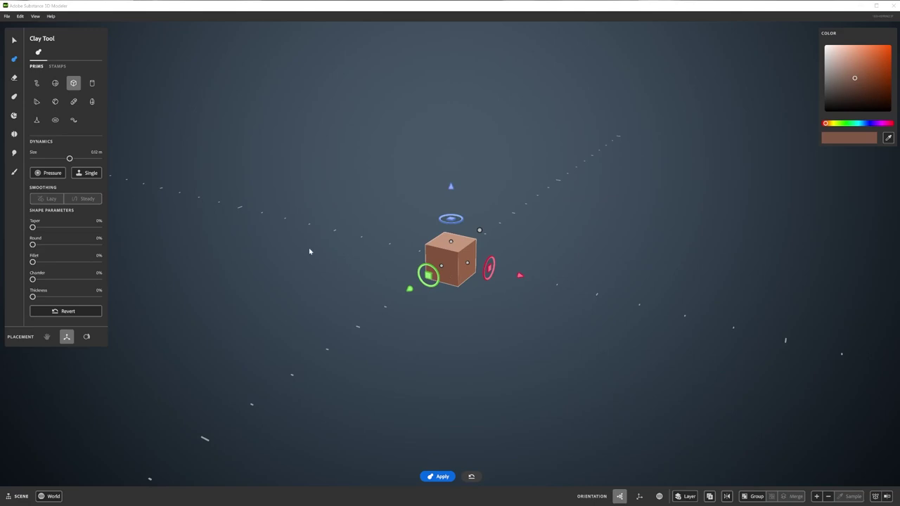
Change the clay cube to a cylinder and flatten and widen it into a 1.20 m slab.
{"action": "left_click", "coordinate": [92, 83]}
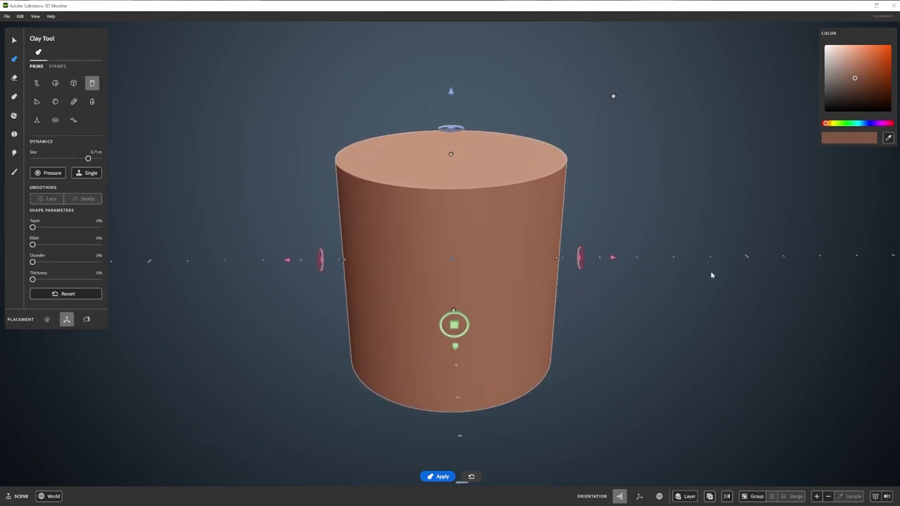
{"action": "left_click_drag", "start_coordinate": [558, 261], "coordinate": [476, 261]}
{"action": "middle_click_drag", "start_coordinate": [476, 261], "coordinate": [517, 292]}
{"action": "left_click_drag", "start_coordinate": [517, 292], "coordinate": [534, 315]}
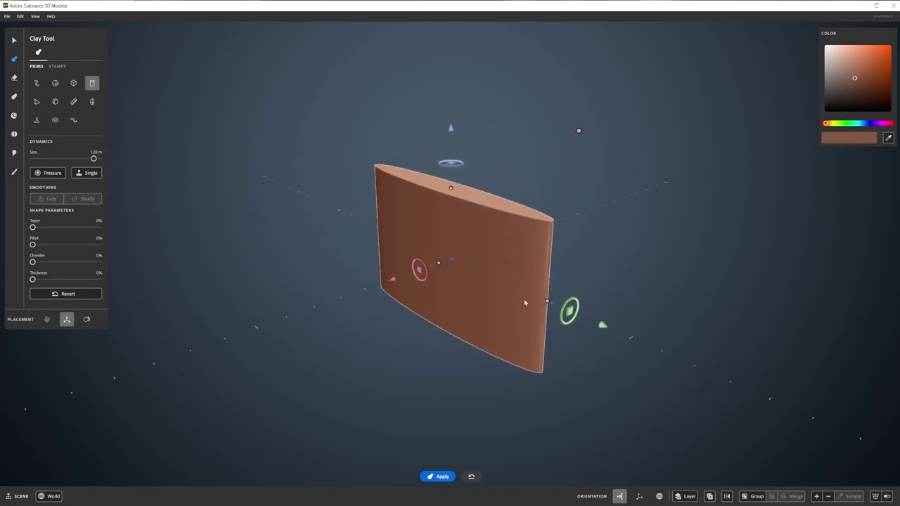
{"action": "middle_click_drag", "start_coordinate": [518, 302], "coordinate": [373, 260]}
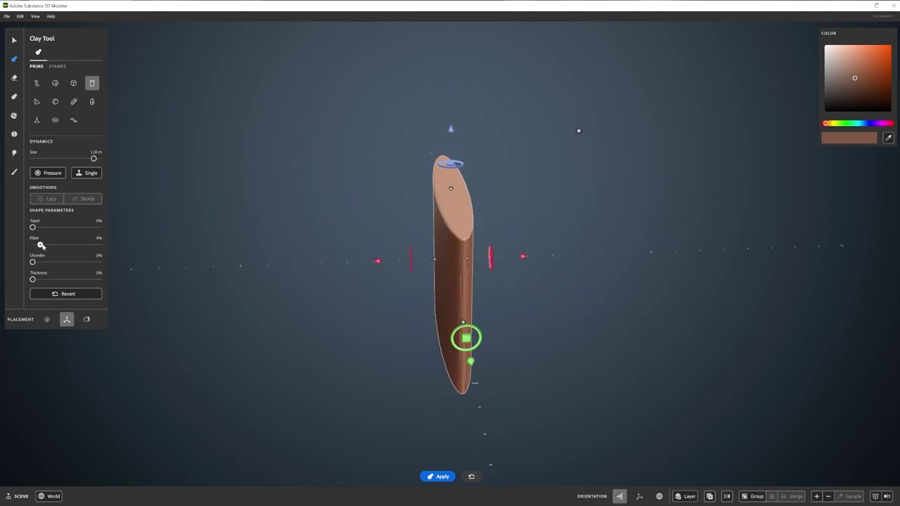
{"action": "middle_click_drag", "start_coordinate": [138, 255], "coordinate": [491, 261]}
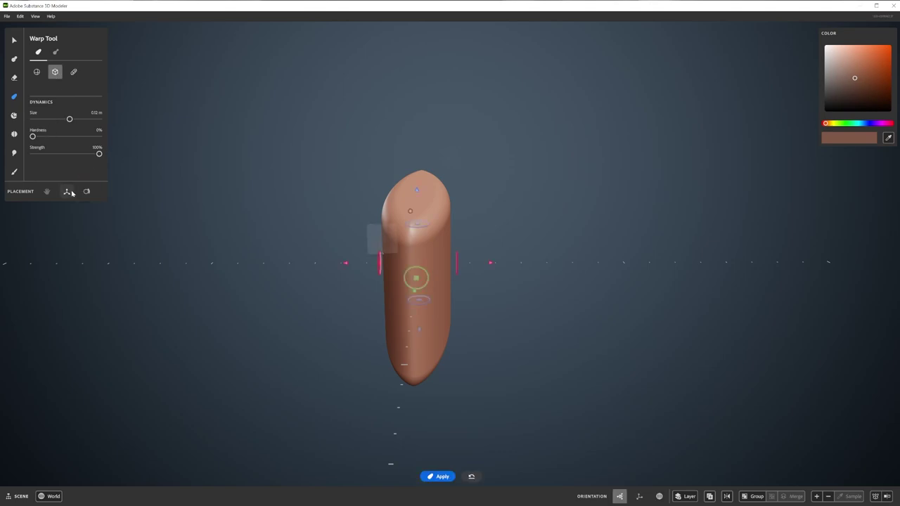
Enlarge the warp cage, enable Symmetry, and stretch the side handle outward to widen the shape.
{"action": "left_click_drag", "start_coordinate": [446, 248], "coordinate": [649, 131]}
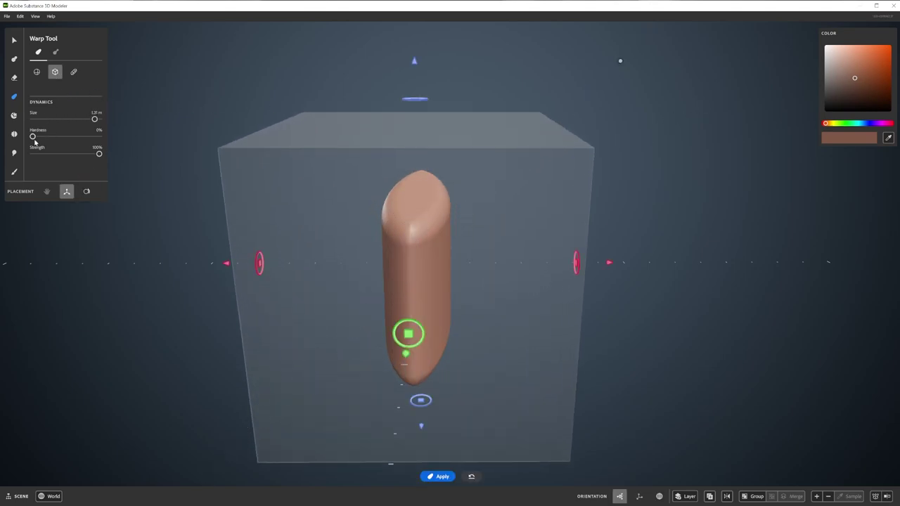
{"action": "left_click_drag", "start_coordinate": [586, 270], "coordinate": [637, 264]}
{"action": "right_click", "coordinate": [576, 274]}
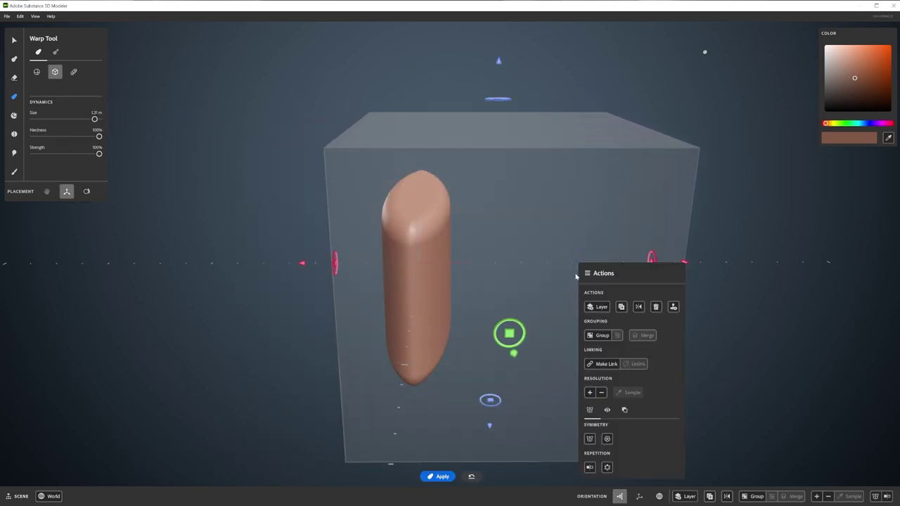
{"action": "left_click", "coordinate": [589, 439]}
{"action": "left_click_drag", "start_coordinate": [692, 263], "coordinate": [790, 271]}
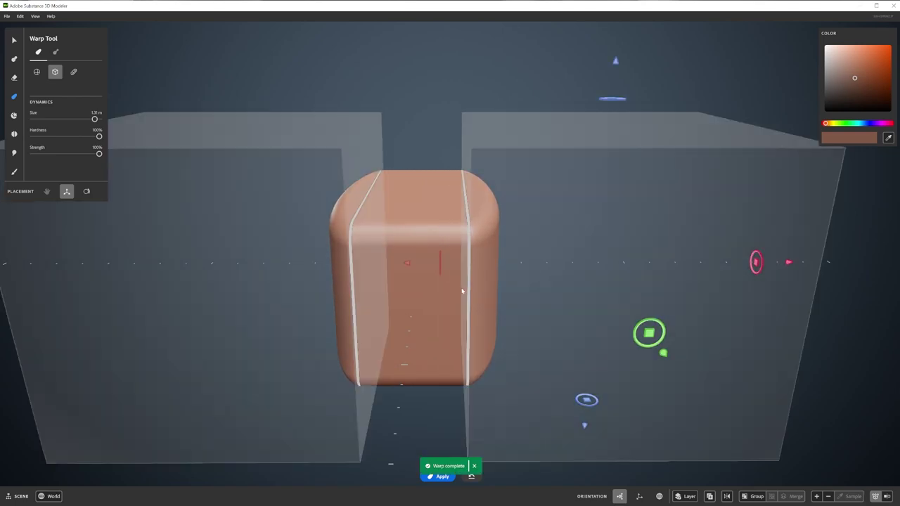
Switch to the Erase Tool with a cuboid prim.
{"action": "right_click_drag", "start_coordinate": [478, 282], "coordinate": [543, 284]}
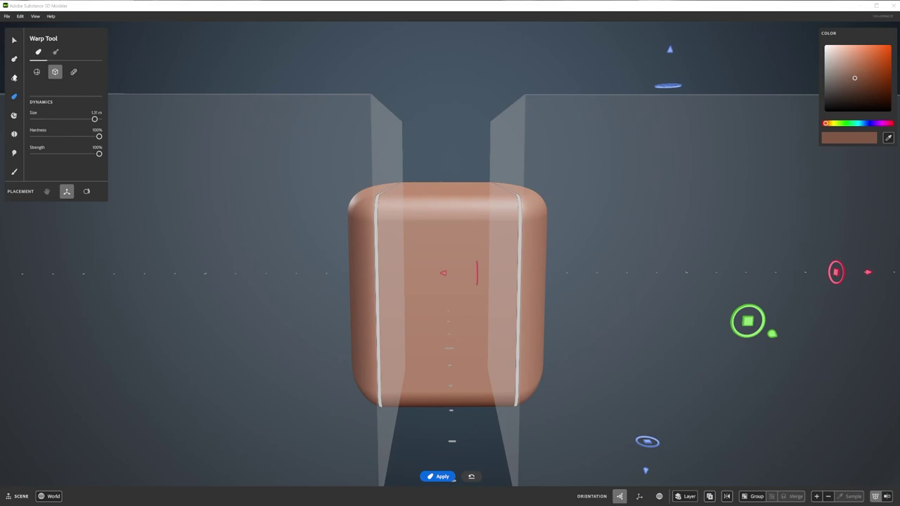
{"action": "left_click", "coordinate": [14, 77]}
{"action": "left_click", "coordinate": [74, 83]}
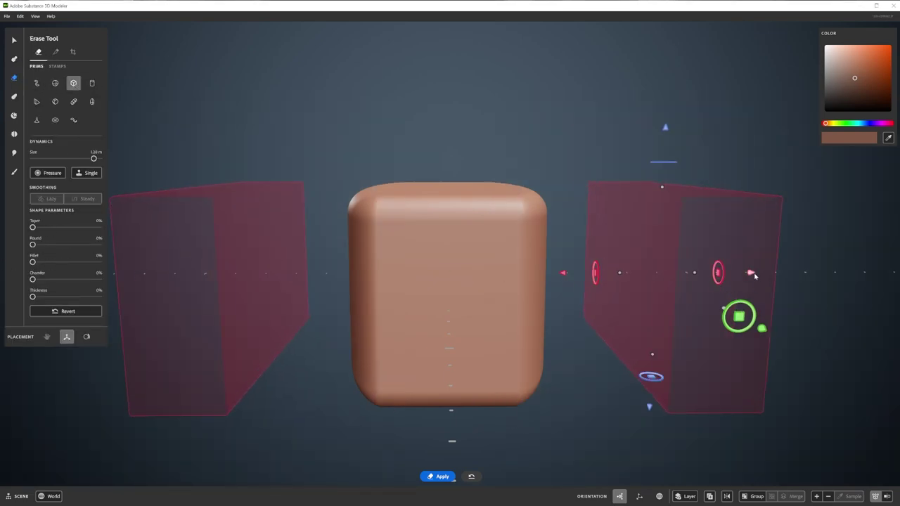
Switch to the Split Tool, position the cuboid split planes across the box, and apply.
{"action": "left_click_drag", "start_coordinate": [754, 276], "coordinate": [643, 274]}
{"action": "left_click", "coordinate": [56, 52]}
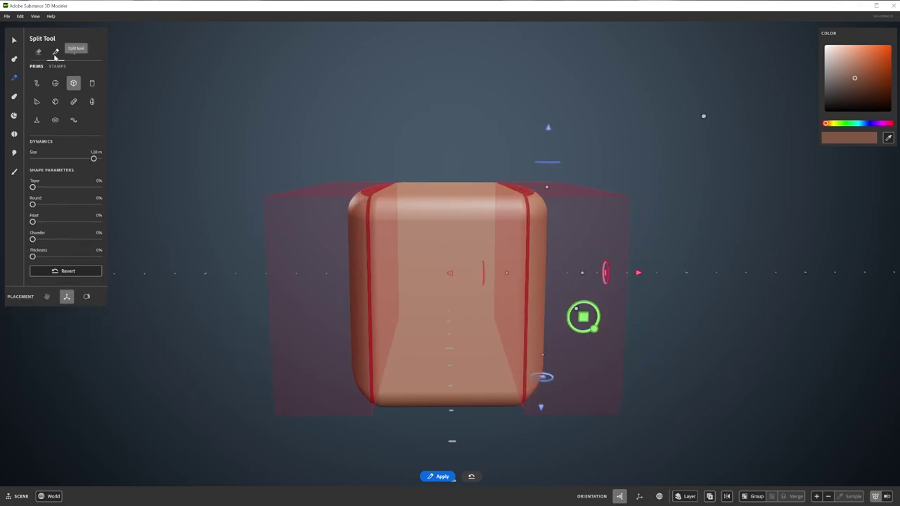
{"action": "scroll", "coordinate": [744, 80], "scroll_direction": "up", "scroll_amount": 2}
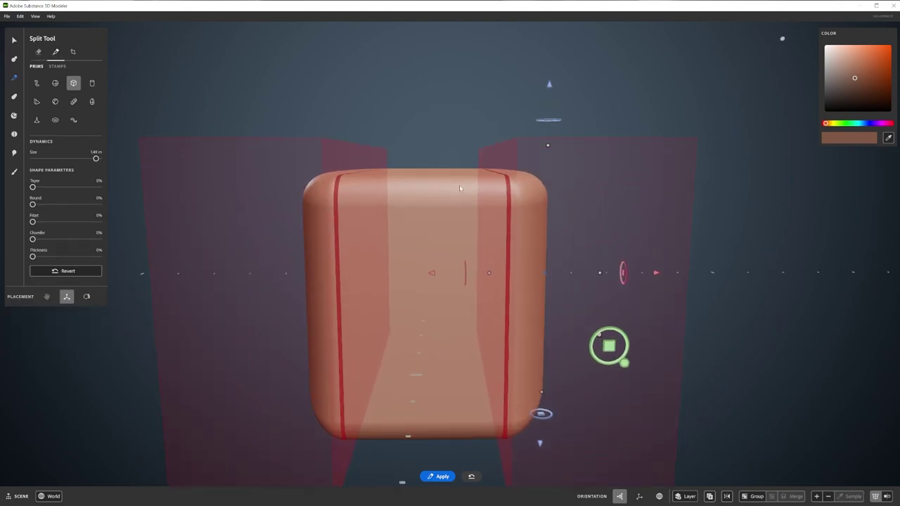
{"action": "right_click_drag", "start_coordinate": [744, 80], "coordinate": [476, 193]}
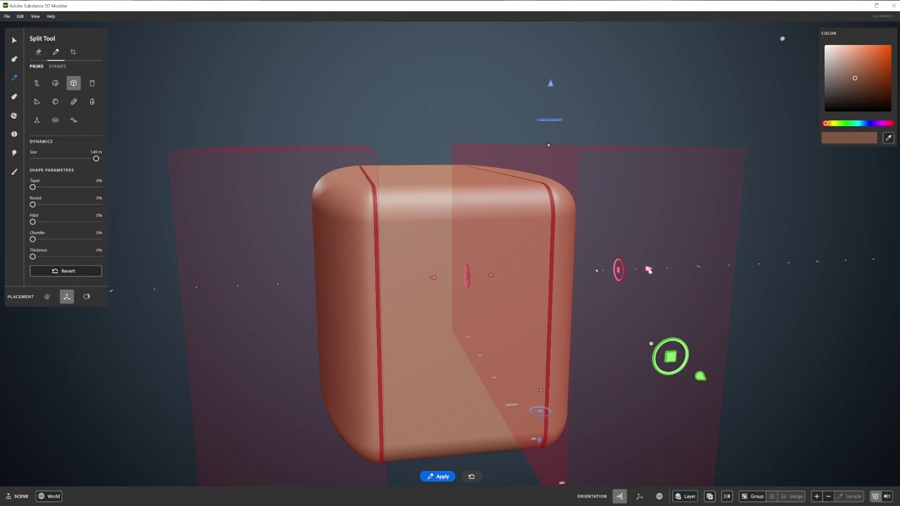
{"action": "left_click_drag", "start_coordinate": [649, 270], "coordinate": [649, 270]}
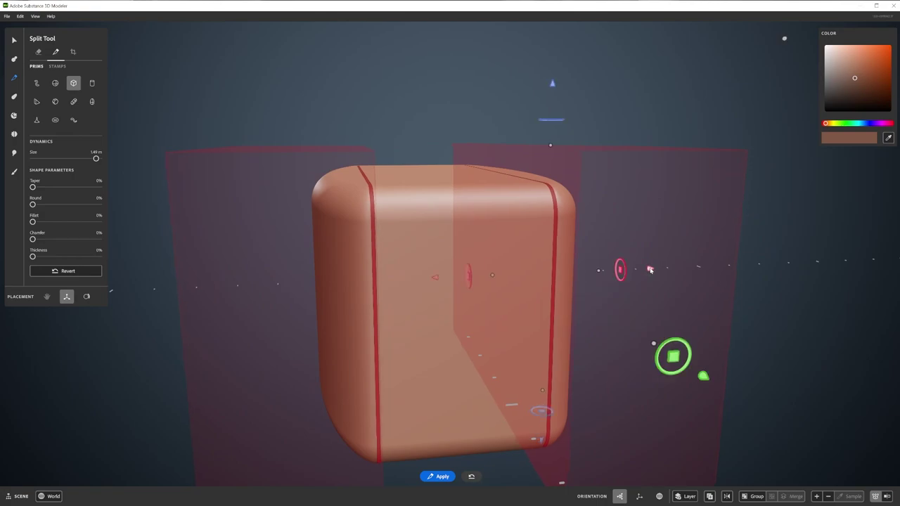
{"action": "right_click_drag", "start_coordinate": [653, 281], "coordinate": [578, 279]}
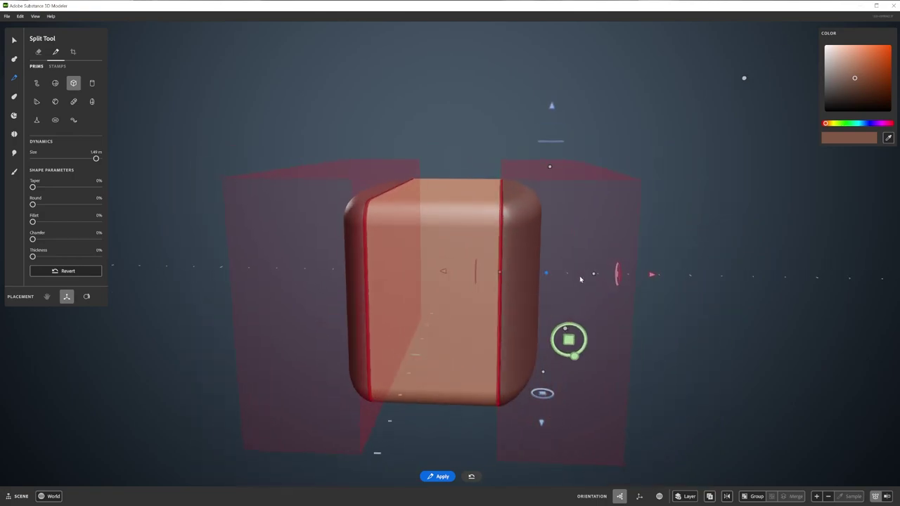
{"action": "key", "text": "Return"}
Start another split using a capsule prim around the box.
{"action": "mouse_move", "coordinate": [611, 309]}
{"action": "right_mouse_down"}
{"action": "mouse_move", "coordinate": [717, 335]}
{"action": "mouse_move", "coordinate": [866, 325]}
{"action": "mouse_move", "coordinate": [576, 312]}
{"action": "mouse_move", "coordinate": [581, 335]}
{"action": "mouse_move", "coordinate": [609, 325]}
{"action": "right_mouse_up"}
{"action": "left_click", "coordinate": [14, 78]}
{"action": "mouse_move", "coordinate": [499, 304]}
{"action": "right_mouse_down"}
{"action": "mouse_move", "coordinate": [553, 333]}
{"action": "mouse_move", "coordinate": [798, 392]}
{"action": "mouse_move", "coordinate": [577, 297]}
{"action": "mouse_move", "coordinate": [571, 138]}
{"action": "mouse_move", "coordinate": [524, 295]}
{"action": "mouse_move", "coordinate": [505, 300]}
{"action": "right_mouse_up"}
Lay the capsule split across the box's side and commit a capsule warp at 93% hardness.
{"action": "right_click_drag", "start_coordinate": [559, 148], "coordinate": [458, 145]}
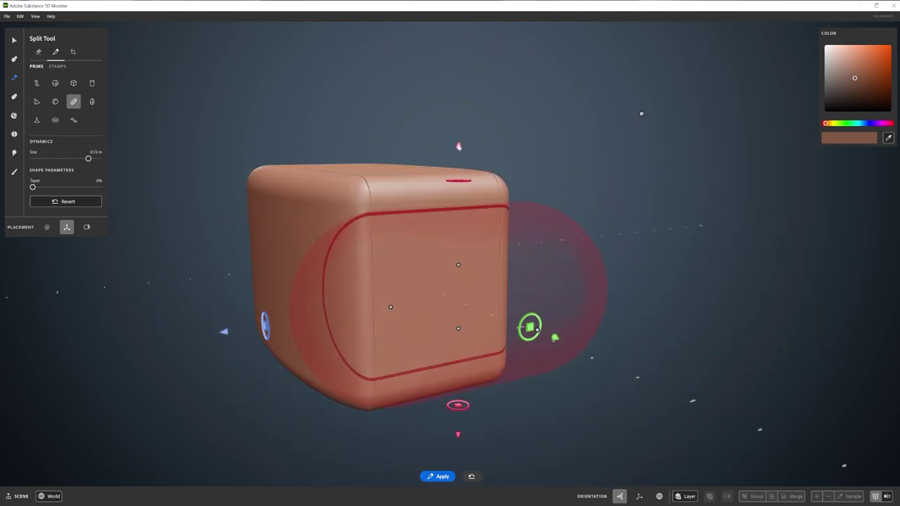
{"action": "left_click_drag", "start_coordinate": [456, 148], "coordinate": [450, 334]}
{"action": "left_click", "coordinate": [14, 96]}
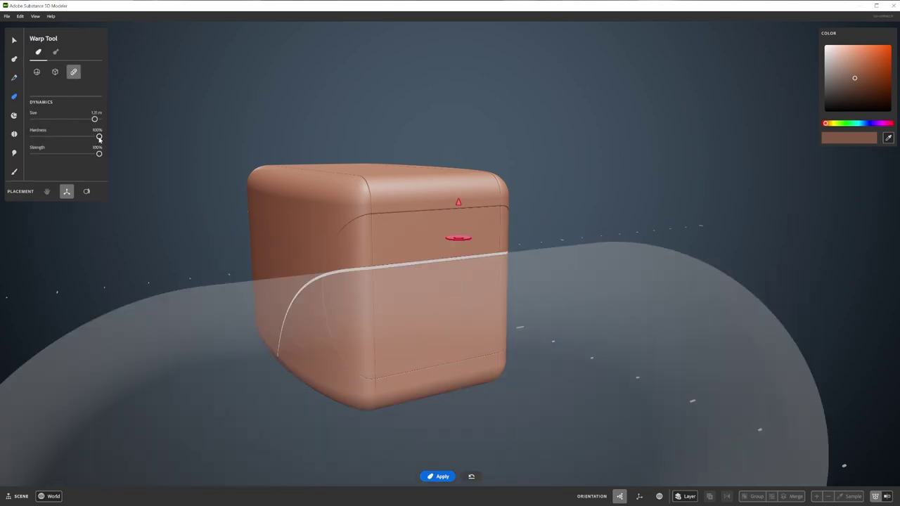
{"action": "left_click_drag", "start_coordinate": [99, 138], "coordinate": [94, 137]}
{"action": "scroll", "coordinate": [734, 181], "scroll_direction": "down", "scroll_amount": 3}
{"action": "right_click_drag", "start_coordinate": [733, 181], "coordinate": [499, 196]}
{"action": "scroll", "coordinate": [452, 130], "scroll_direction": "up", "scroll_amount": 5}
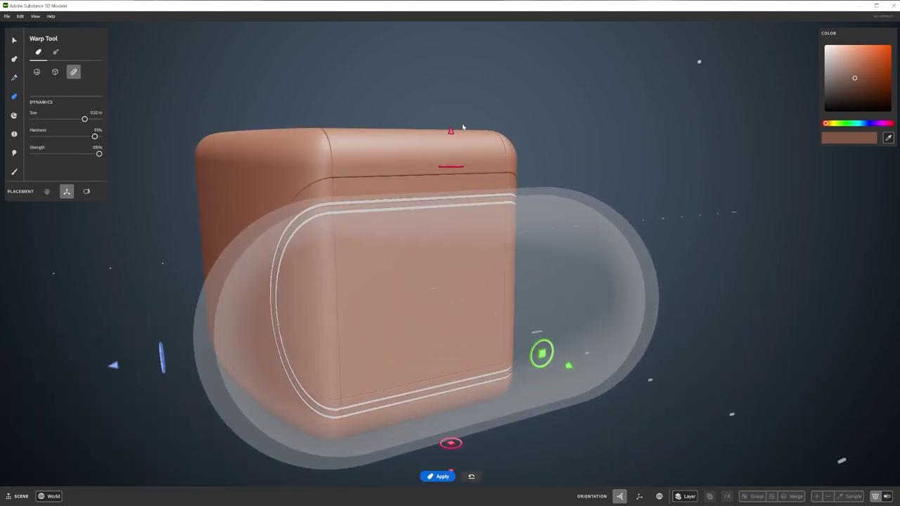
{"action": "right_click_drag", "start_coordinate": [452, 131], "coordinate": [457, 105]}
{"action": "scroll", "coordinate": [457, 105], "scroll_direction": "up", "scroll_amount": 4}
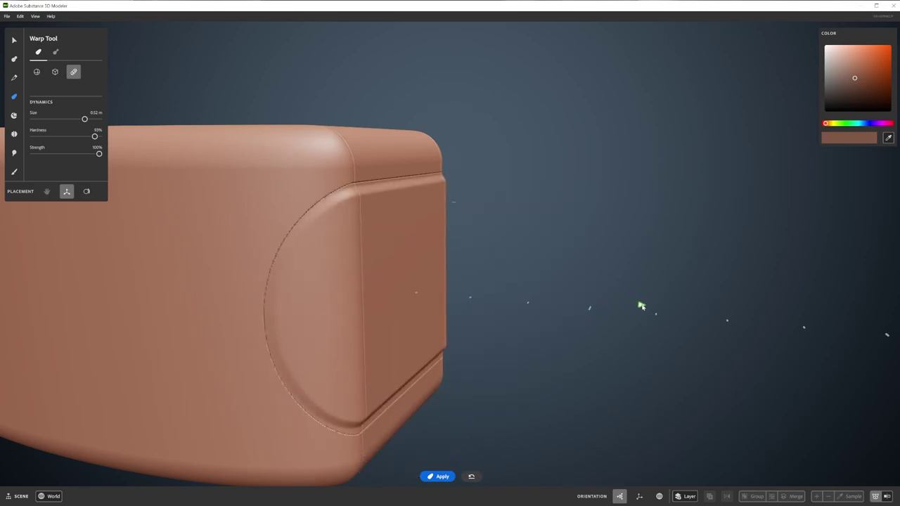
{"action": "key", "text": "Return"}
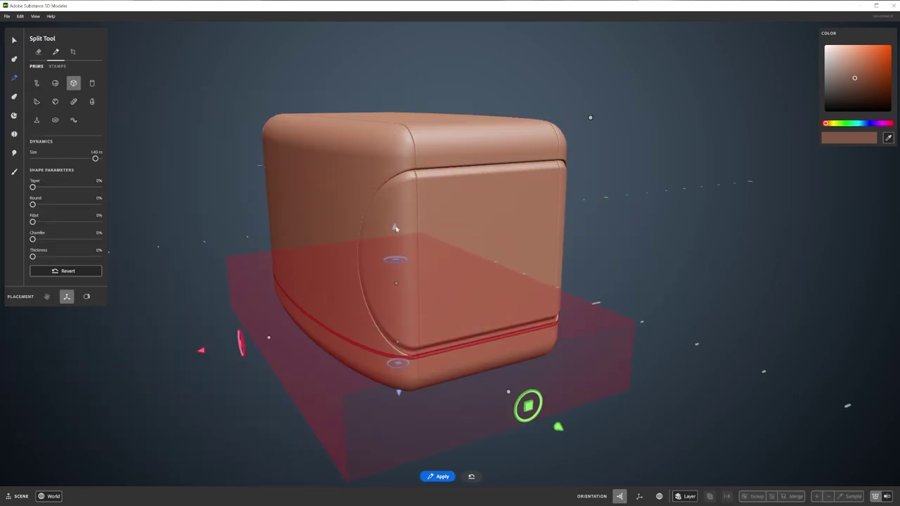
Frame the box with the Erase Tool active and orbit toward its left side.
{"action": "key", "text": "f"}
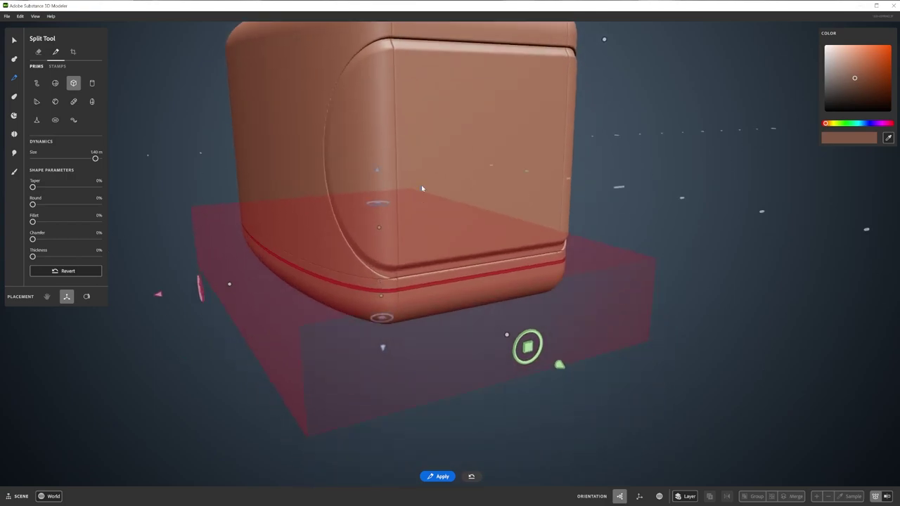
{"action": "key", "text": "e"}
{"action": "middle_click_drag", "start_coordinate": [526, 251], "coordinate": [555, 281]}
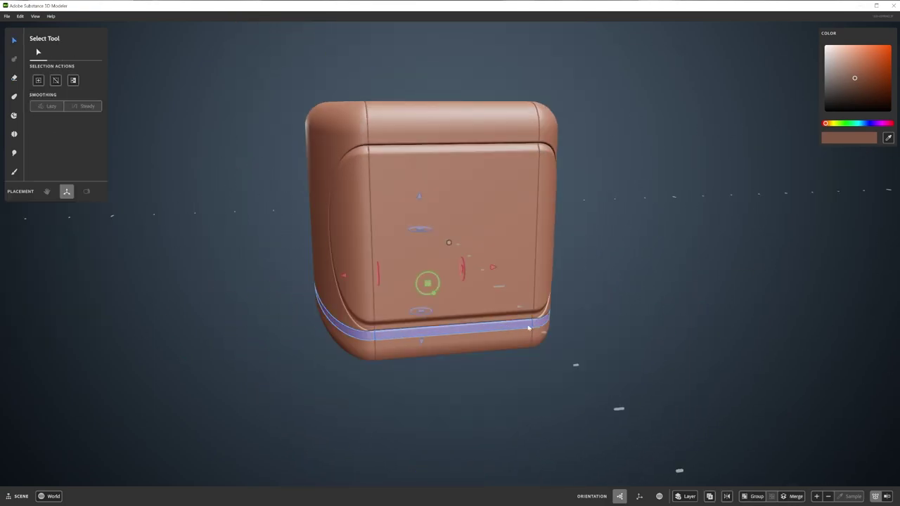
{"action": "middle_click_drag", "start_coordinate": [528, 328], "coordinate": [618, 297]}
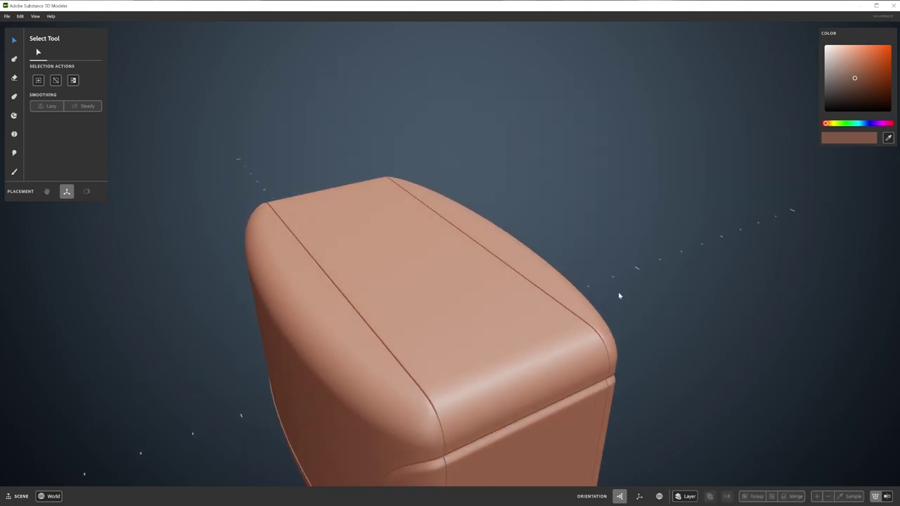
Place a flattened clay cube on the console's top surface.
{"action": "left_click", "coordinate": [15, 59]}
{"action": "left_click", "coordinate": [74, 84]}
{"action": "left_click", "coordinate": [400, 211]}
{"action": "scroll", "coordinate": [400, 211], "scroll_direction": "up", "scroll_amount": 3}
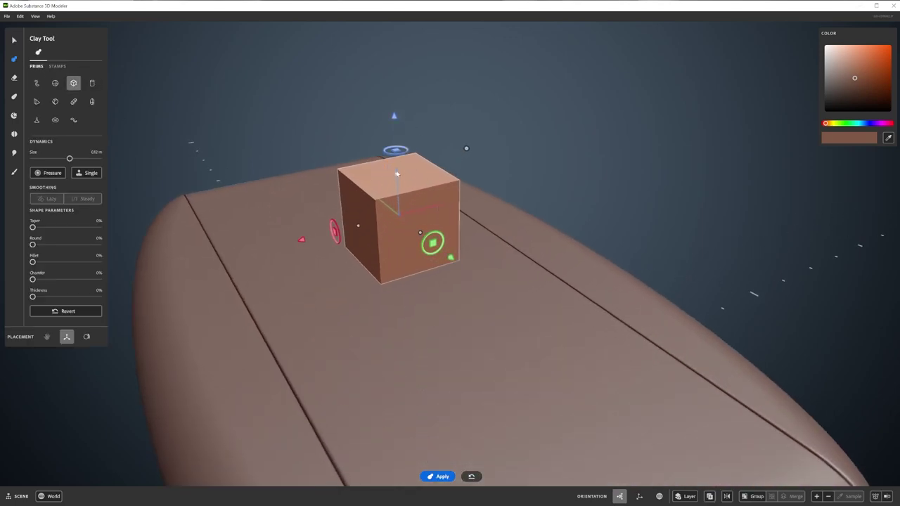
{"action": "left_click_drag", "start_coordinate": [396, 152], "coordinate": [402, 204]}
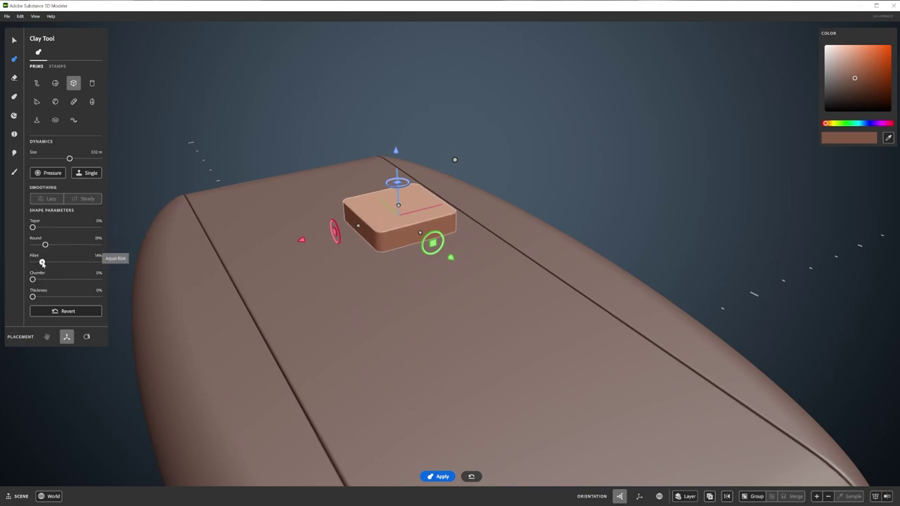
{"action": "middle_click_drag", "start_coordinate": [380, 268], "coordinate": [396, 248]}
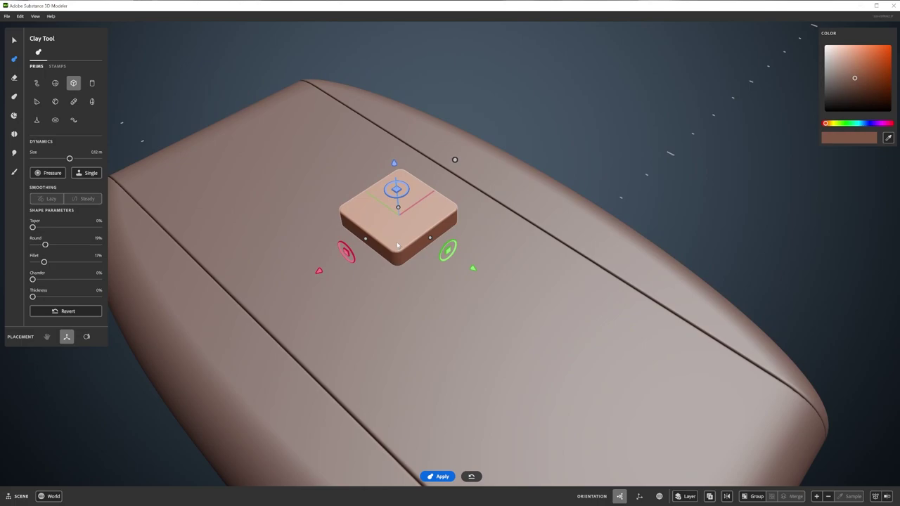
Enable radial Symmetry with 4 copies and spread them into a cross shape.
{"action": "right_click", "coordinate": [398, 244]}
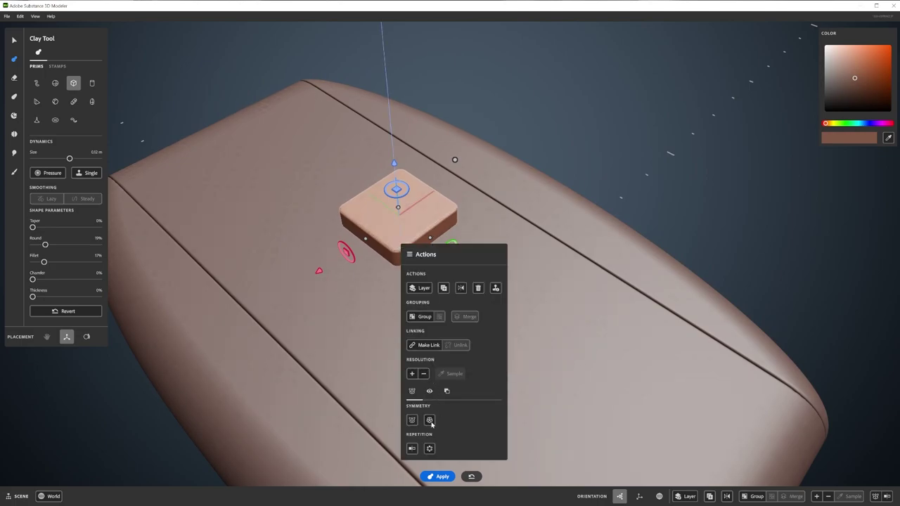
{"action": "left_click", "coordinate": [430, 420]}
{"action": "left_click", "coordinate": [439, 420]}
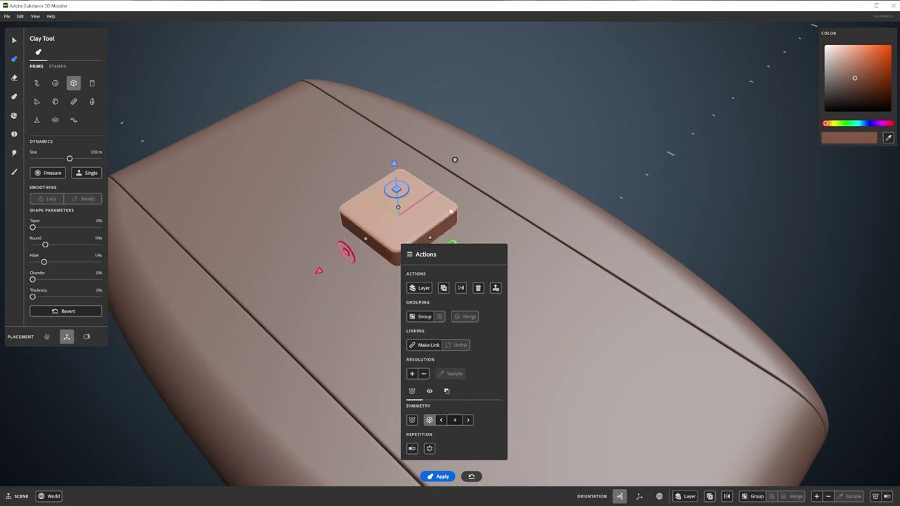
{"action": "left_click_drag", "start_coordinate": [474, 274], "coordinate": [539, 315]}
{"action": "left_click_drag", "start_coordinate": [458, 209], "coordinate": [458, 204]}
{"action": "left_click_drag", "start_coordinate": [416, 304], "coordinate": [415, 301]}
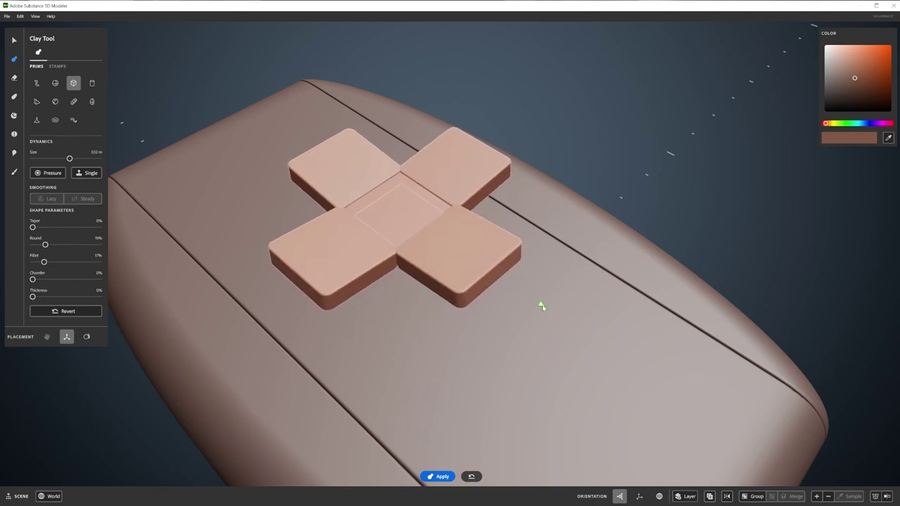
{"action": "left_click_drag", "start_coordinate": [542, 307], "coordinate": [543, 306]}
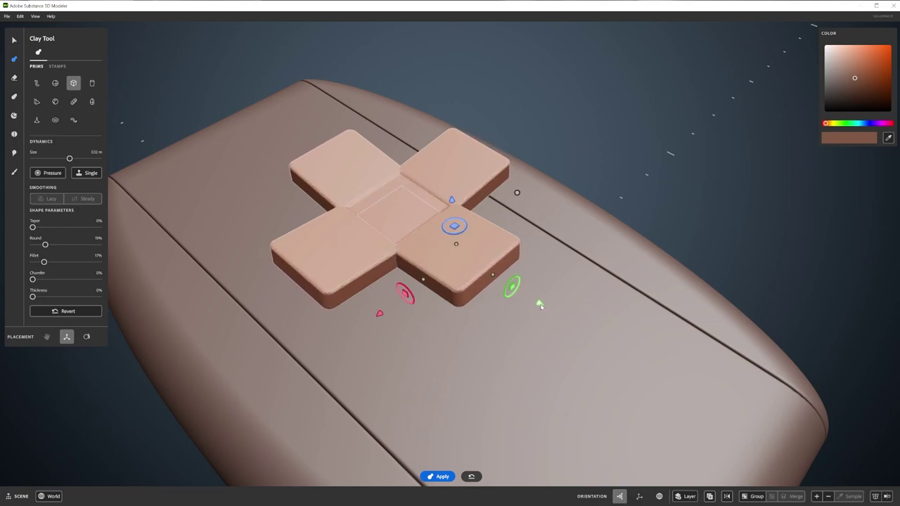
{"action": "right_click_drag", "start_coordinate": [540, 306], "coordinate": [452, 223]}
{"action": "left_click_drag", "start_coordinate": [451, 201], "coordinate": [466, 305]}
{"action": "mouse_move", "coordinate": [466, 305]}
{"action": "right_mouse_down"}
{"action": "mouse_move", "coordinate": [479, 283]}
{"action": "mouse_move", "coordinate": [483, 325]}
{"action": "mouse_move", "coordinate": [464, 306]}
{"action": "right_mouse_up"}
Commit the cross and erase a dent into its centre.
{"action": "key", "text": "Return"}
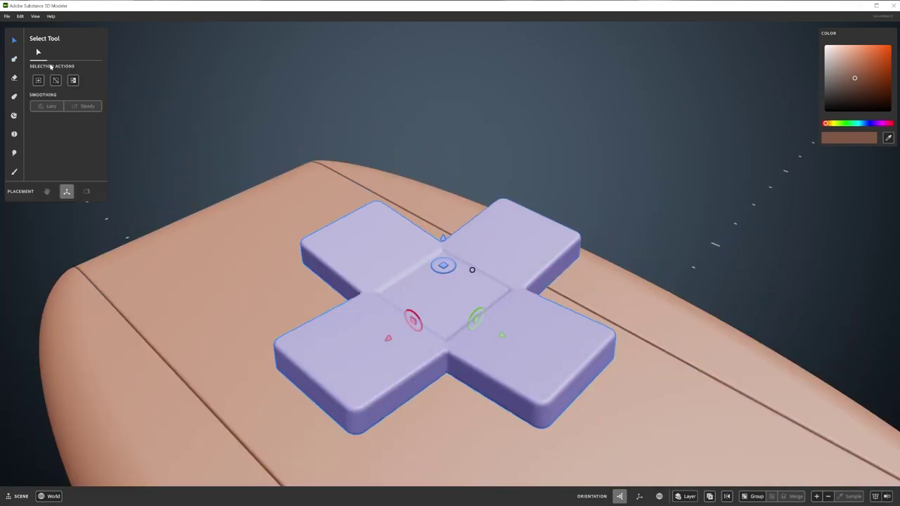
{"action": "key", "text": "e"}
{"action": "mouse_move", "coordinate": [442, 155]}
{"action": "right_mouse_down"}
{"action": "mouse_move", "coordinate": [418, 201]}
{"action": "mouse_move", "coordinate": [450, 158]}
{"action": "mouse_move", "coordinate": [446, 136]}
{"action": "right_mouse_up"}
Carve arrow notches into all four arms with a 20%-rounded wedge erase prim.
{"action": "left_click", "coordinate": [37, 101]}
{"action": "left_click_drag", "start_coordinate": [41, 246], "coordinate": [46, 244]}
{"action": "right_click_drag", "start_coordinate": [394, 232], "coordinate": [424, 200]}
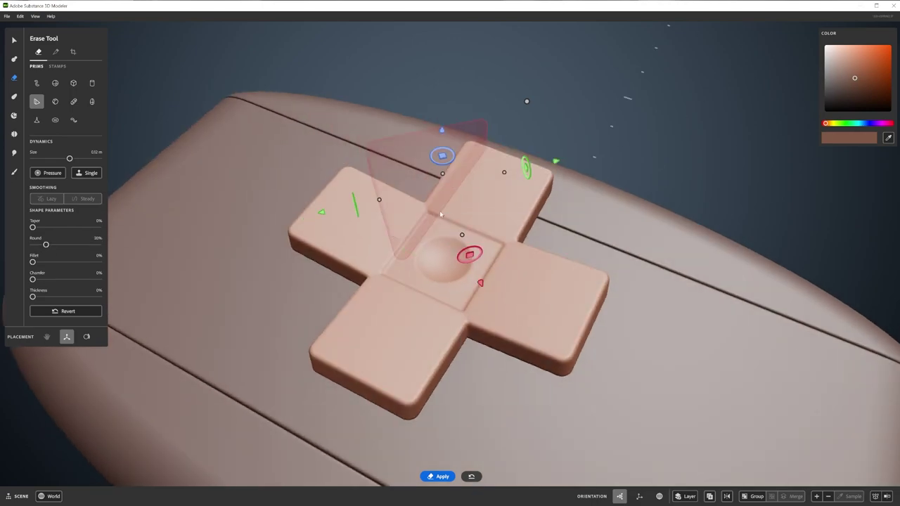
{"action": "key", "text": "shift+s"}
{"action": "left_click", "coordinate": [371, 170]}
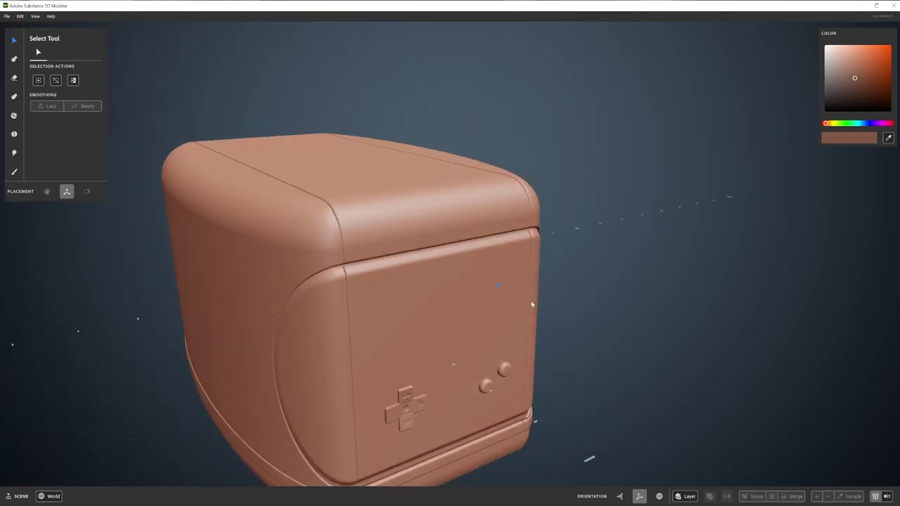
Add a clay box prim to the console front and bring it close into view.
{"action": "left_click", "coordinate": [14, 59]}
{"action": "left_click", "coordinate": [73, 83]}
{"action": "key", "text": "f"}
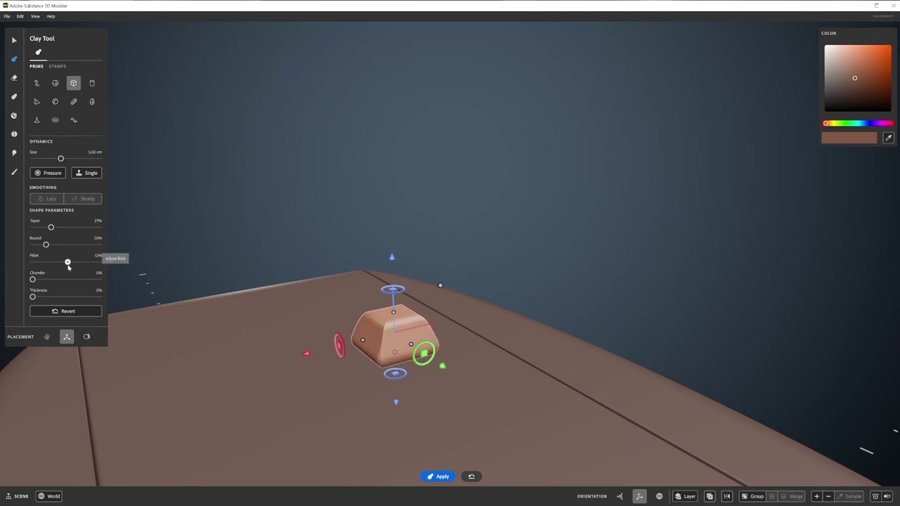
{"action": "scroll", "coordinate": [336, 344], "scroll_direction": "down", "scroll_amount": 5}
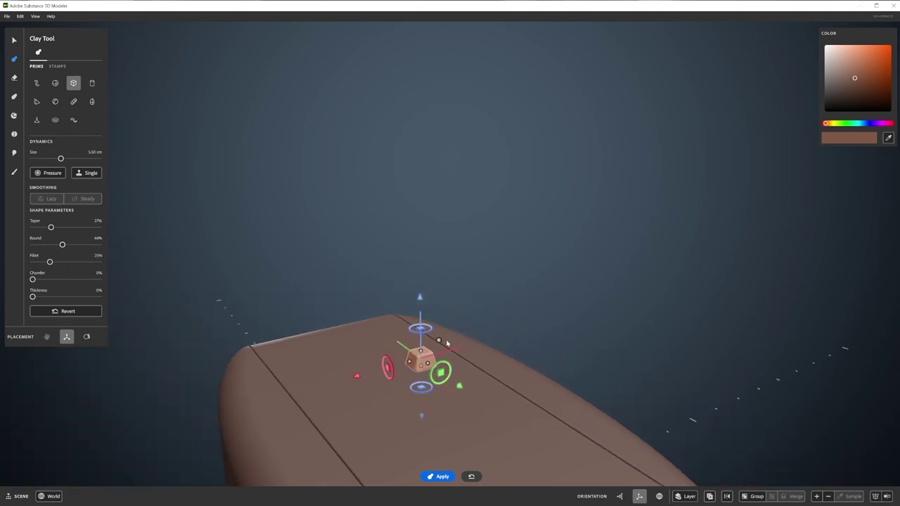
{"action": "middle_click_drag", "start_coordinate": [336, 344], "coordinate": [495, 319]}
{"action": "scroll", "coordinate": [426, 267], "scroll_direction": "up", "scroll_amount": 3}
{"action": "middle_click_drag", "start_coordinate": [427, 267], "coordinate": [411, 232]}
{"action": "scroll", "coordinate": [411, 232], "scroll_direction": "up", "scroll_amount": 3}
{"action": "middle_click_drag", "start_coordinate": [422, 317], "coordinate": [424, 237]}
{"action": "scroll", "coordinate": [470, 341], "scroll_direction": "up", "scroll_amount": 2}
{"action": "scroll", "coordinate": [424, 236], "scroll_direction": "down", "scroll_amount": 3}
{"action": "scroll", "coordinate": [424, 237], "scroll_direction": "up", "scroll_amount": 3}
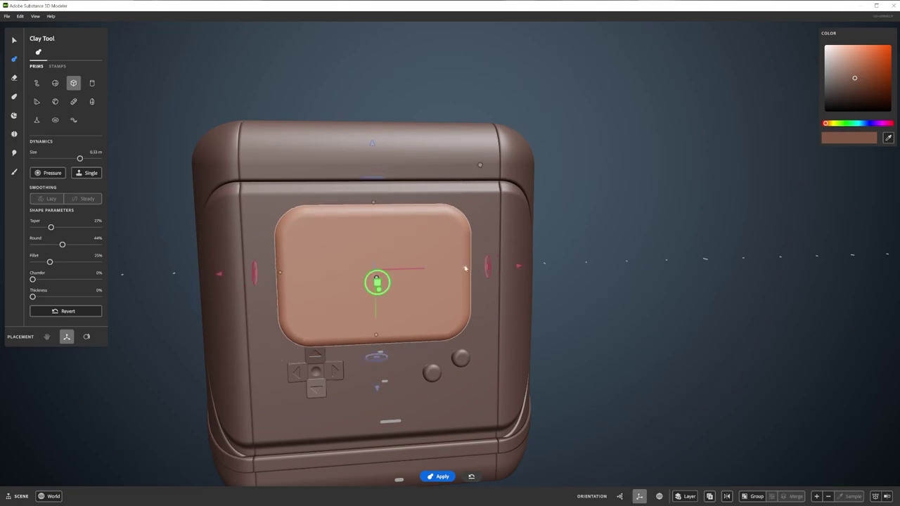
{"action": "scroll", "coordinate": [465, 269], "scroll_direction": "down", "scroll_amount": 1}
{"action": "mouse_move", "coordinate": [465, 268]}
{"action": "middle_mouse_down"}
{"action": "mouse_move", "coordinate": [422, 256]}
{"action": "mouse_move", "coordinate": [469, 252]}
{"action": "mouse_move", "coordinate": [436, 275]}
{"action": "mouse_move", "coordinate": [357, 272]}
{"action": "mouse_move", "coordinate": [393, 275]}
{"action": "mouse_move", "coordinate": [455, 248]}
{"action": "middle_mouse_up"}
{"action": "scroll", "coordinate": [469, 252], "scroll_direction": "down", "scroll_amount": 5}
Switch to the Warp Tool with mirror symmetry enabled.
{"action": "key", "text": "w"}
{"action": "scroll", "coordinate": [514, 258], "scroll_direction": "up", "scroll_amount": 5}
{"action": "right_click", "coordinate": [459, 249]}
{"action": "left_click", "coordinate": [474, 427]}
{"action": "scroll", "coordinate": [621, 241], "scroll_direction": "up", "scroll_amount": 5}
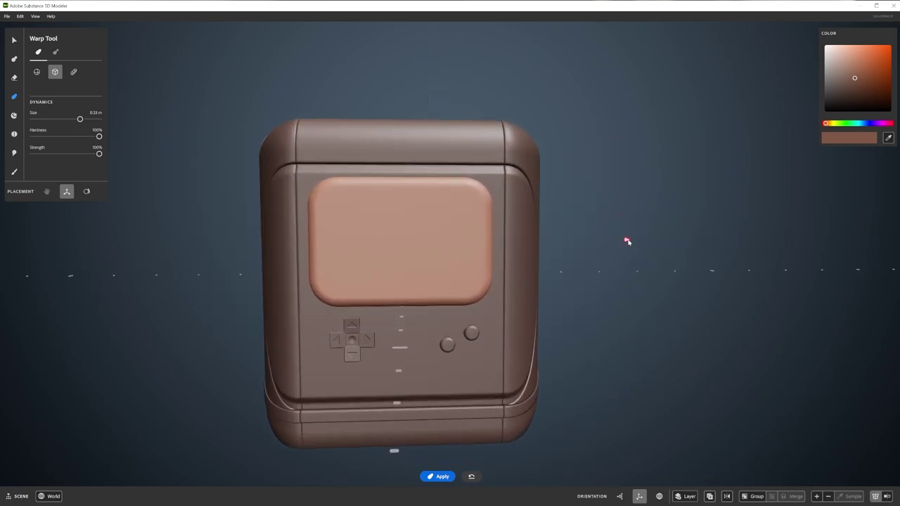
{"action": "middle_click_drag", "start_coordinate": [528, 296], "coordinate": [450, 246]}
Set the screen block to Boolean Subtract so it cuts into the body.
{"action": "key", "text": "q"}
{"action": "left_click", "coordinate": [450, 246]}
{"action": "right_click", "coordinate": [433, 234]}
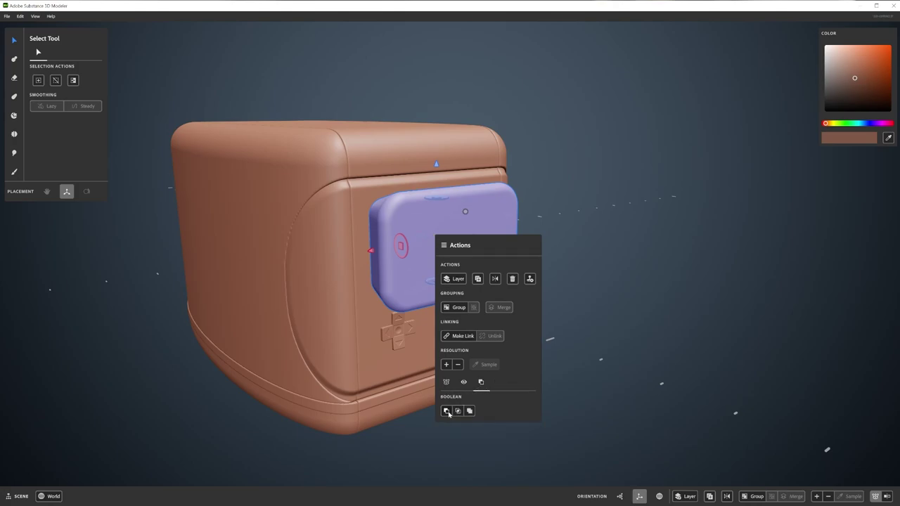
{"action": "left_click", "coordinate": [445, 412]}
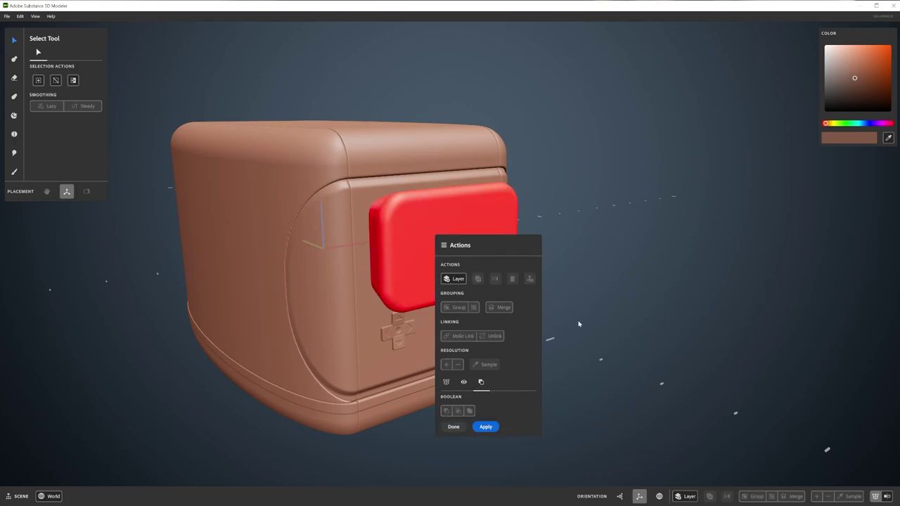
{"action": "left_click", "coordinate": [397, 290]}
Reposition the red cutter into the screen recess and select it.
{"action": "left_click", "coordinate": [371, 299], "text": "shift"}
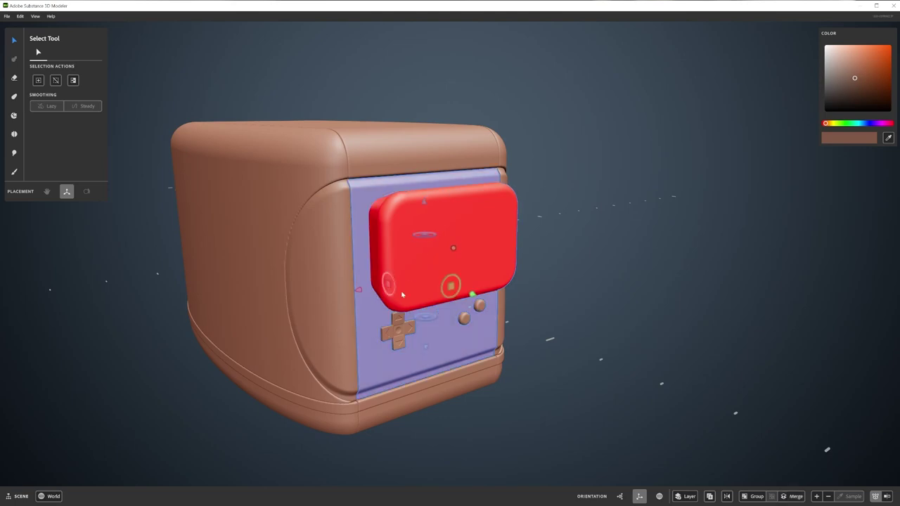
{"action": "right_click", "coordinate": [420, 258]}
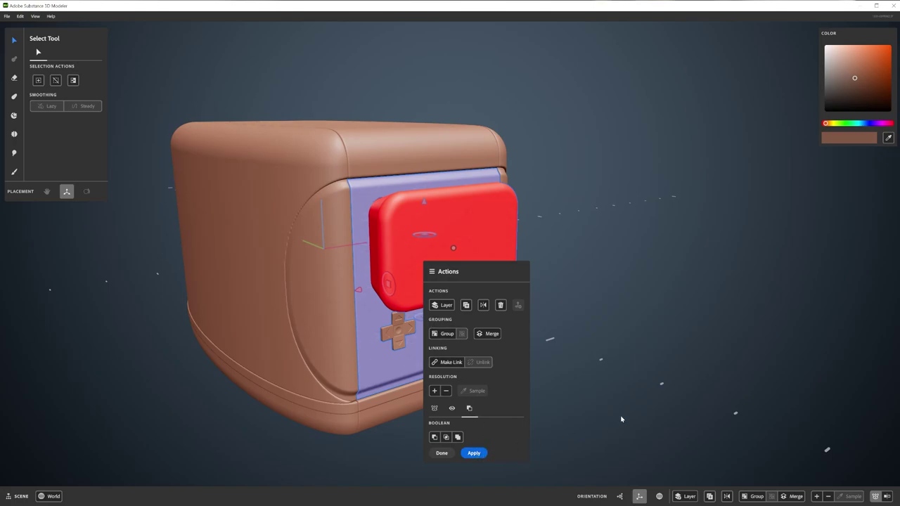
{"action": "left_click", "coordinate": [622, 419]}
{"action": "left_click", "coordinate": [407, 268]}
{"action": "left_click_drag", "start_coordinate": [486, 256], "coordinate": [819, 349]}
{"action": "left_click_drag", "start_coordinate": [529, 261], "coordinate": [466, 315], "text": "alt"}
{"action": "left_click", "coordinate": [392, 301]}
{"action": "left_click", "coordinate": [471, 298]}
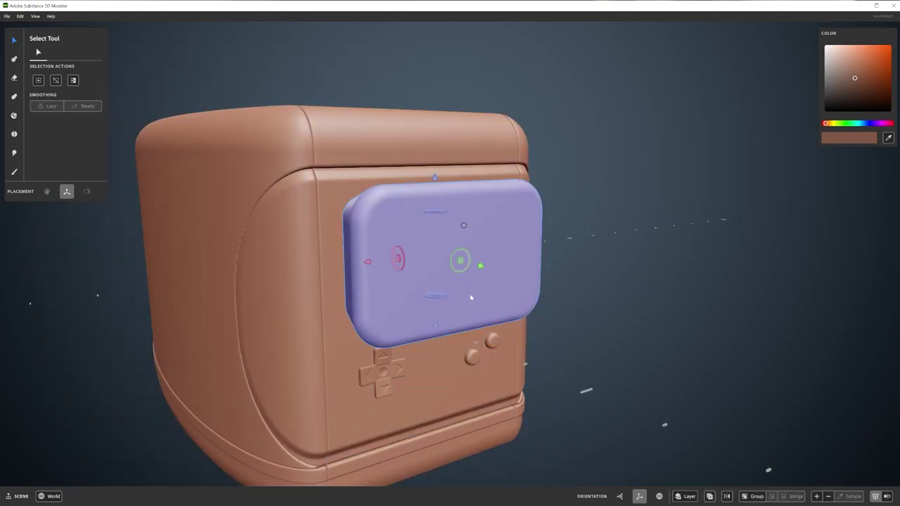
Warp the screen cutter part to reshape it on the console front.
{"action": "mouse_move", "coordinate": [470, 297]}
{"action": "left_mouse_down", "text": "alt"}
{"action": "mouse_move", "coordinate": [458, 278]}
{"action": "mouse_move", "coordinate": [462, 220]}
{"action": "mouse_move", "coordinate": [492, 232]}
{"action": "mouse_move", "coordinate": [422, 227]}
{"action": "left_mouse_up", "text": "alt"}
{"action": "left_click", "coordinate": [14, 96]}
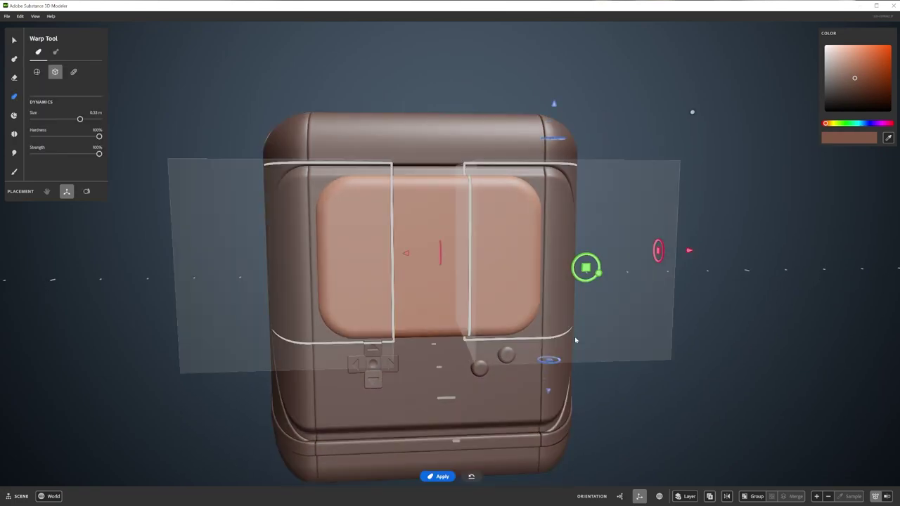
{"action": "left_click_drag", "start_coordinate": [567, 345], "coordinate": [535, 296], "text": "alt"}
{"action": "key", "text": "Escape"}
Place a clay box in the screen opening with 0% taper and about 25% roundness.
{"action": "left_click", "coordinate": [485, 256]}
{"action": "key", "text": "Escape"}
{"action": "left_click", "coordinate": [14, 59]}
{"action": "left_click", "coordinate": [450, 282]}
{"action": "left_click_drag", "start_coordinate": [450, 281], "coordinate": [422, 274], "text": "alt"}
{"action": "left_click_drag", "start_coordinate": [51, 228], "coordinate": [33, 228]}
{"action": "left_click_drag", "start_coordinate": [62, 245], "coordinate": [49, 245]}
Apply the clay box as an inset screen panel and check the D-pad.
{"action": "mouse_move", "coordinate": [464, 290]}
{"action": "left_mouse_down", "text": "alt"}
{"action": "mouse_move", "coordinate": [492, 281]}
{"action": "mouse_move", "coordinate": [567, 145]}
{"action": "mouse_move", "coordinate": [448, 276]}
{"action": "mouse_move", "coordinate": [471, 277]}
{"action": "mouse_move", "coordinate": [464, 281]}
{"action": "left_mouse_up", "text": "alt"}
{"action": "key", "text": "Return"}
{"action": "left_click", "coordinate": [14, 40]}
{"action": "scroll", "coordinate": [408, 320], "scroll_direction": "up", "scroll_amount": 3}
{"action": "left_click", "coordinate": [408, 321]}
{"action": "scroll", "coordinate": [408, 321], "scroll_direction": "down", "scroll_amount": 3}
{"action": "mouse_move", "coordinate": [408, 296]}
{"action": "left_mouse_down", "text": "alt"}
{"action": "mouse_move", "coordinate": [605, 291]}
{"action": "mouse_move", "coordinate": [558, 298]}
{"action": "left_mouse_up", "text": "alt"}
{"action": "left_click", "coordinate": [605, 291]}
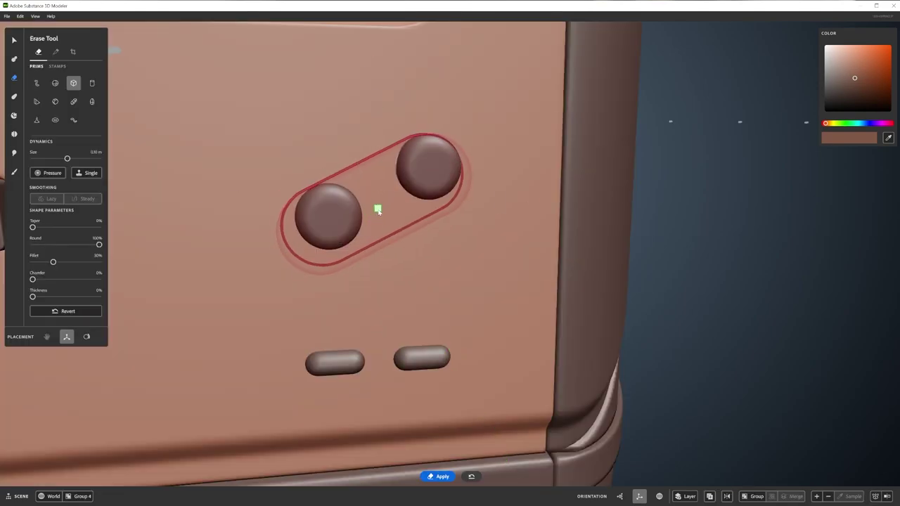
Erase a capsule recess around the round buttons and set the D-pad to Boolean Subtract.
{"action": "left_click_drag", "start_coordinate": [382, 201], "coordinate": [467, 210], "text": "alt"}
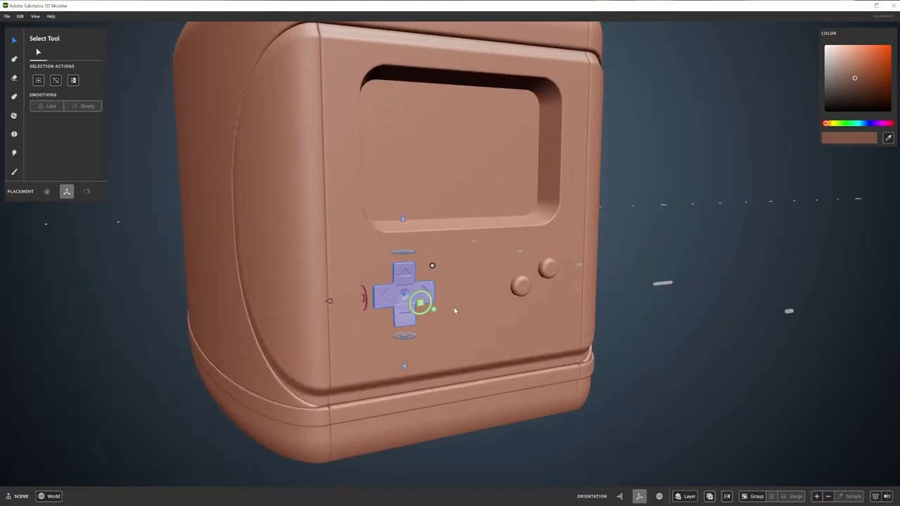
{"action": "scroll", "coordinate": [424, 291], "scroll_direction": "up", "scroll_amount": 3}
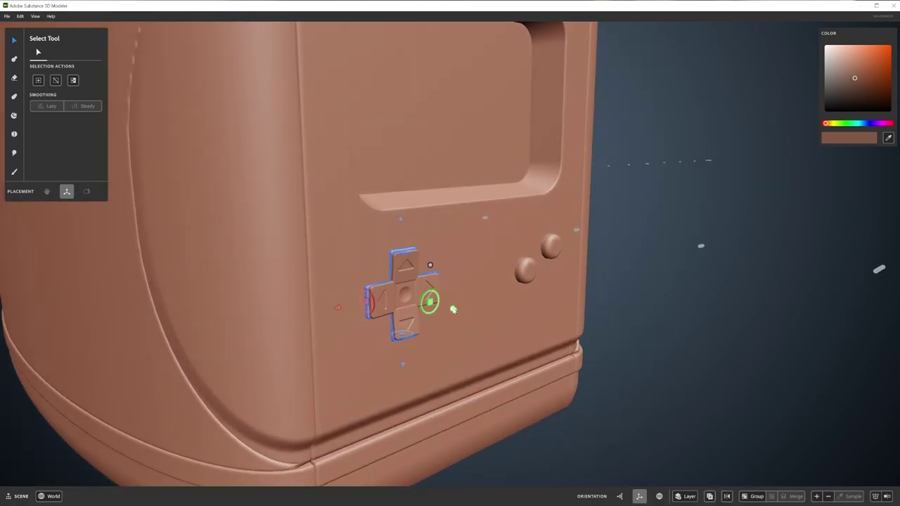
{"action": "key", "text": "space"}
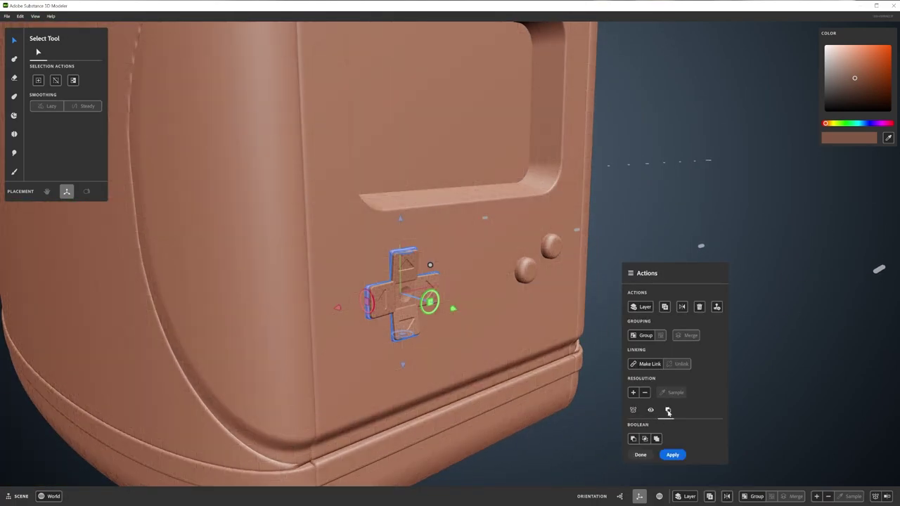
{"action": "left_click", "coordinate": [632, 439]}
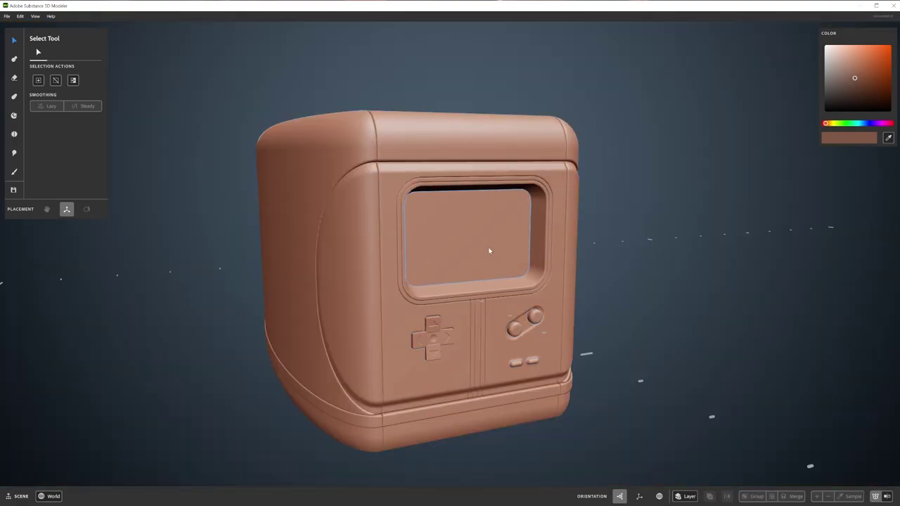
Scale the screen panel up with the gizmo until it fills the bezel opening, then deselect it.
{"action": "left_click", "coordinate": [490, 244]}
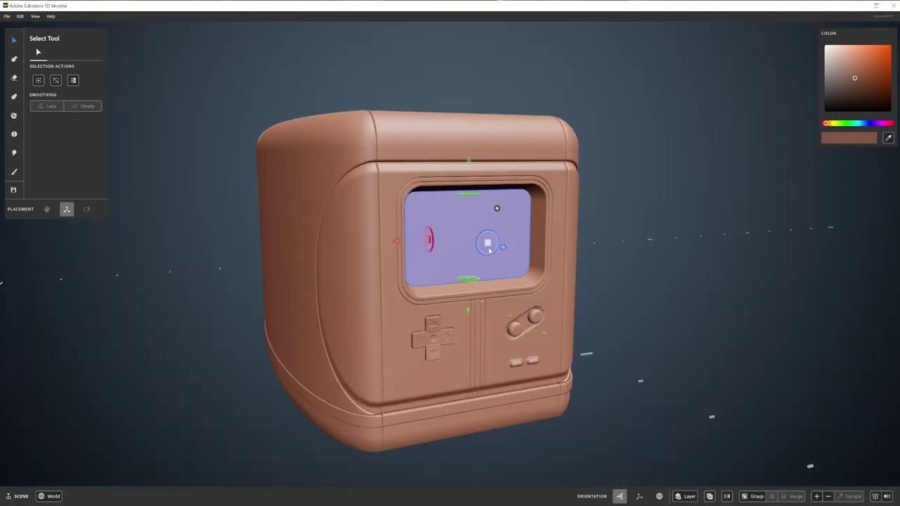
{"action": "left_click_drag", "start_coordinate": [490, 248], "coordinate": [512, 250]}
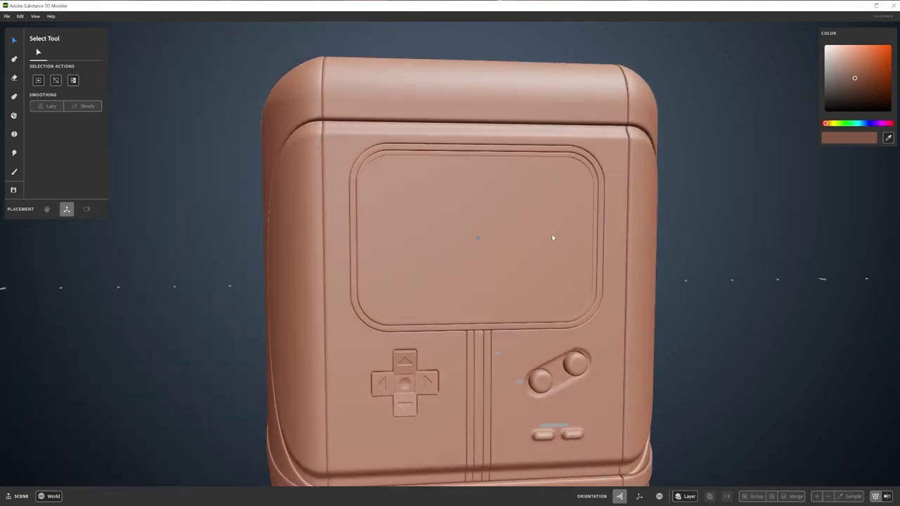
{"action": "left_click", "coordinate": [538, 213]}
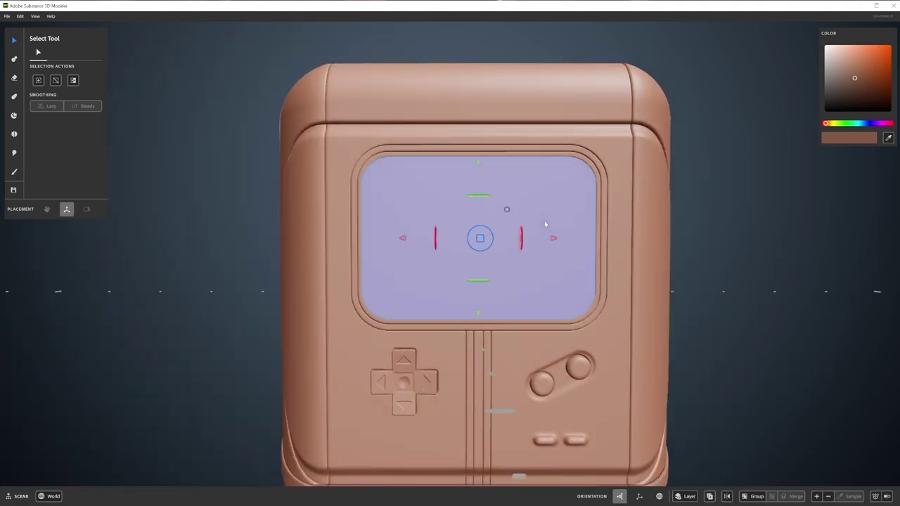
{"action": "middle_click_drag", "start_coordinate": [538, 214], "coordinate": [586, 290]}
{"action": "key", "text": "Escape"}
Add a solid clay box above the console top and flatten it.
{"action": "left_click", "coordinate": [14, 59]}
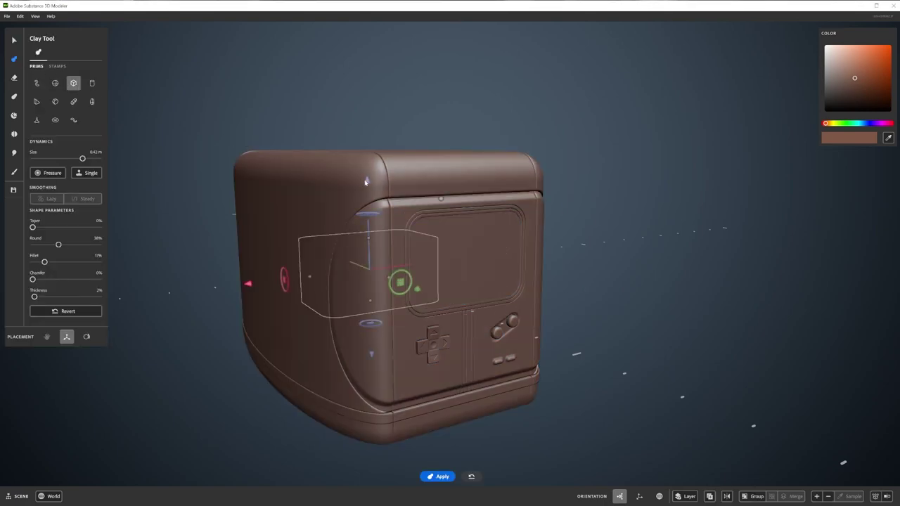
{"action": "left_click_drag", "start_coordinate": [366, 182], "coordinate": [365, 35]}
{"action": "middle_click_drag", "start_coordinate": [366, 34], "coordinate": [35, 292]}
{"action": "left_click_drag", "start_coordinate": [35, 294], "coordinate": [33, 297]}
{"action": "left_click_drag", "start_coordinate": [395, 183], "coordinate": [395, 209]}
{"action": "middle_click_drag", "start_coordinate": [395, 209], "coordinate": [429, 299]}
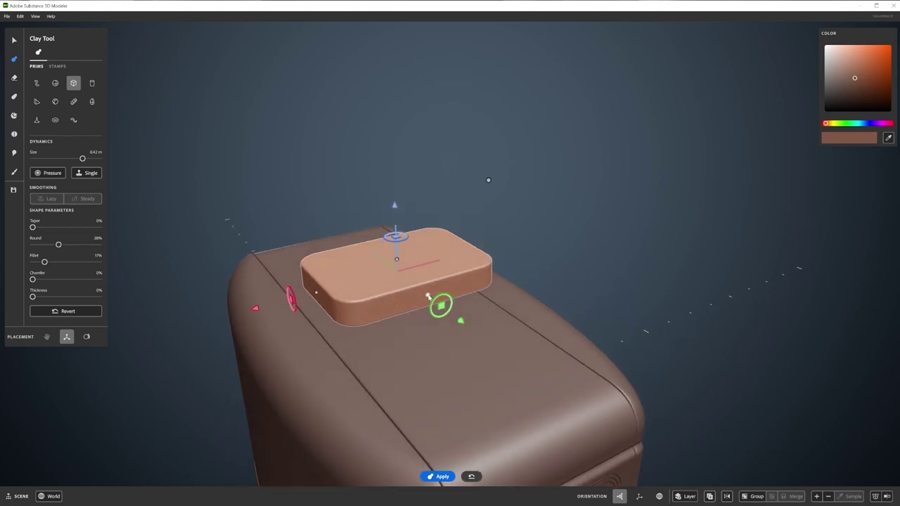
Stretch the box into a long wide bar and drag out copies to stack four bars.
{"action": "left_click_drag", "start_coordinate": [429, 298], "coordinate": [354, 291]}
{"action": "middle_click_drag", "start_coordinate": [295, 304], "coordinate": [402, 276]}
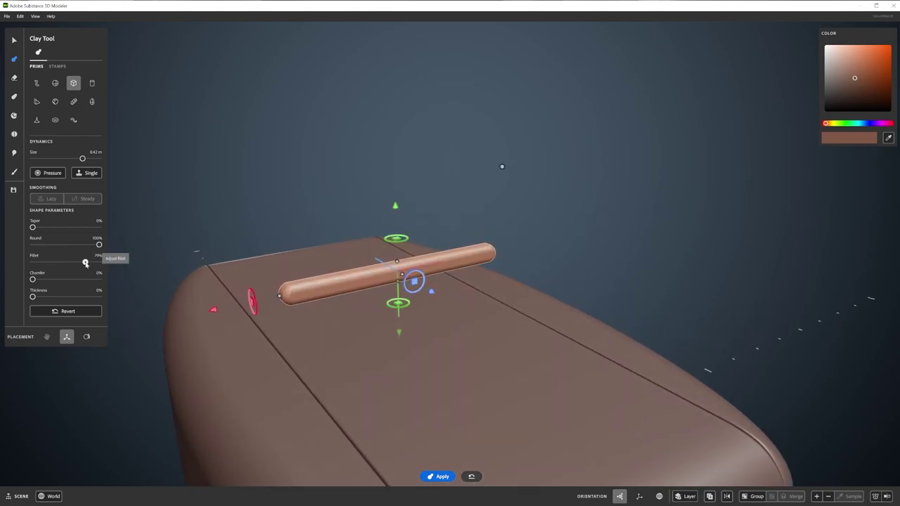
{"action": "left_click_drag", "start_coordinate": [415, 281], "coordinate": [426, 293]}
{"action": "middle_click_drag", "start_coordinate": [426, 293], "coordinate": [395, 232]}
{"action": "left_click_drag", "start_coordinate": [398, 201], "coordinate": [398, 95]}
{"action": "middle_click_drag", "start_coordinate": [460, 131], "coordinate": [528, 181]}
{"action": "scroll", "coordinate": [527, 181], "scroll_direction": "down", "scroll_amount": 5}
Move the bar stack down onto the body's side and select just the grille bars.
{"action": "key", "text": "s"}
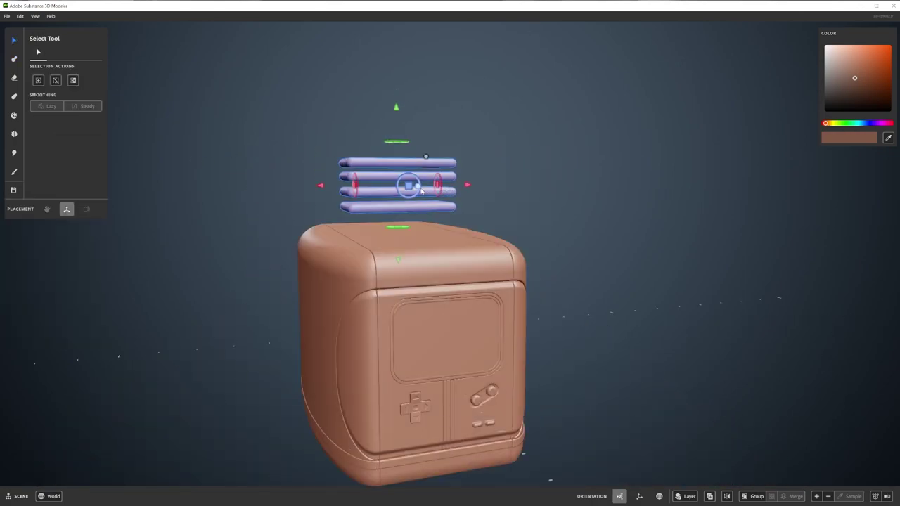
{"action": "left_click_drag", "start_coordinate": [422, 192], "coordinate": [462, 301]}
{"action": "middle_click_drag", "start_coordinate": [463, 301], "coordinate": [473, 281]}
{"action": "left_click_drag", "start_coordinate": [472, 282], "coordinate": [533, 357]}
{"action": "key", "text": "ctrl+a"}
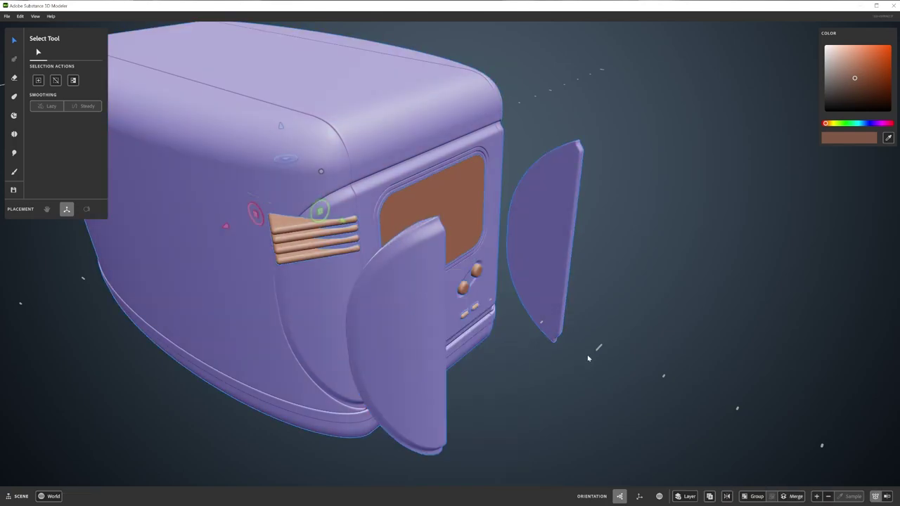
{"action": "left_click", "coordinate": [315, 237]}
{"action": "left_click", "coordinate": [639, 496]}
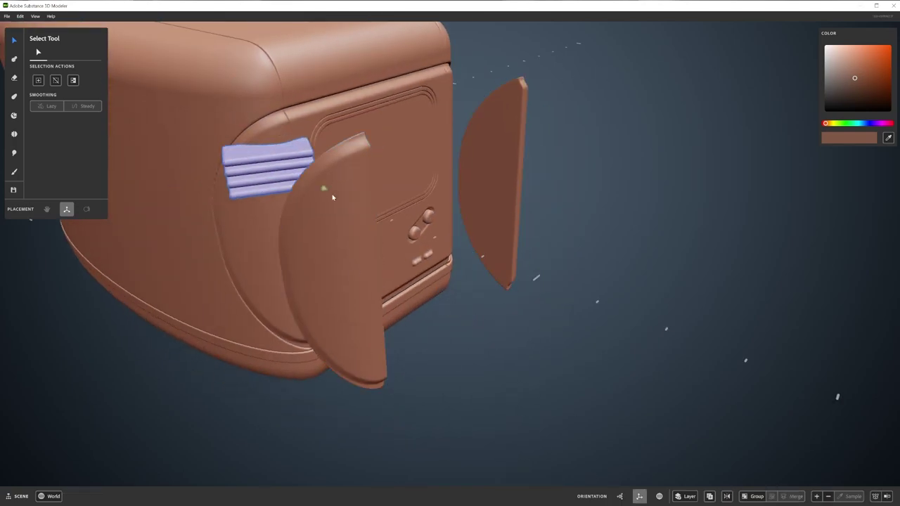
Rotate and nudge the grille bars to follow the body's curved side.
{"action": "middle_click_drag", "start_coordinate": [386, 209], "coordinate": [442, 287]}
{"action": "left_click_drag", "start_coordinate": [442, 287], "coordinate": [427, 299]}
{"action": "middle_click_drag", "start_coordinate": [426, 299], "coordinate": [457, 309]}
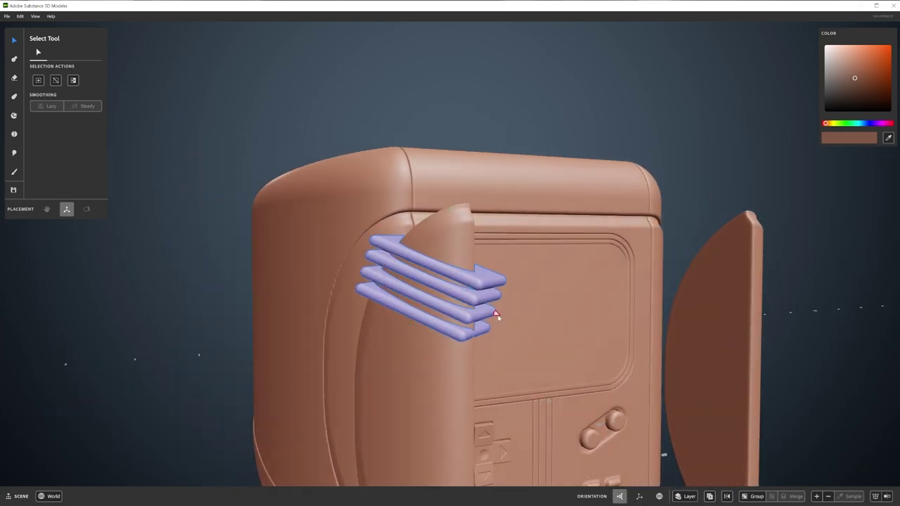
{"action": "left_click_drag", "start_coordinate": [498, 317], "coordinate": [455, 213]}
{"action": "left_click_drag", "start_coordinate": [508, 241], "coordinate": [523, 272]}
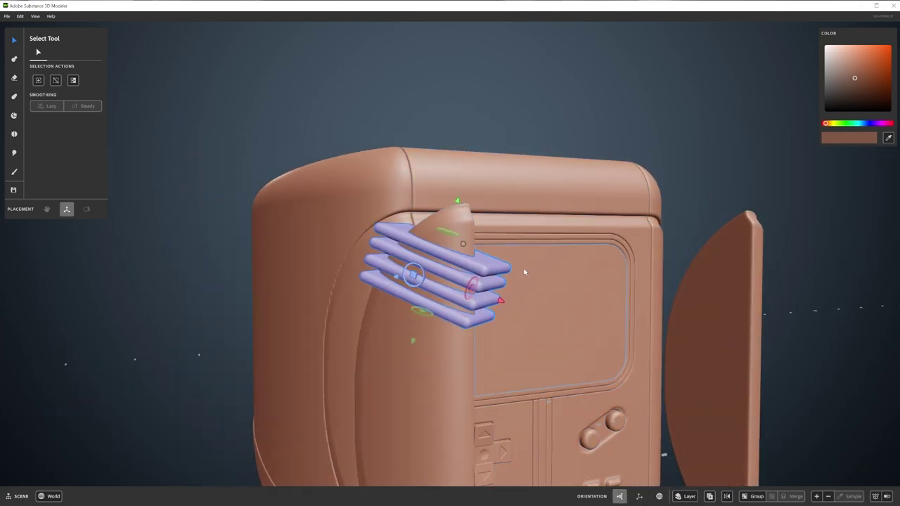
Apply a Boolean intersect between the side panel and the grille bars.
{"action": "left_click", "coordinate": [440, 372]}
{"action": "right_click", "coordinate": [457, 383]}
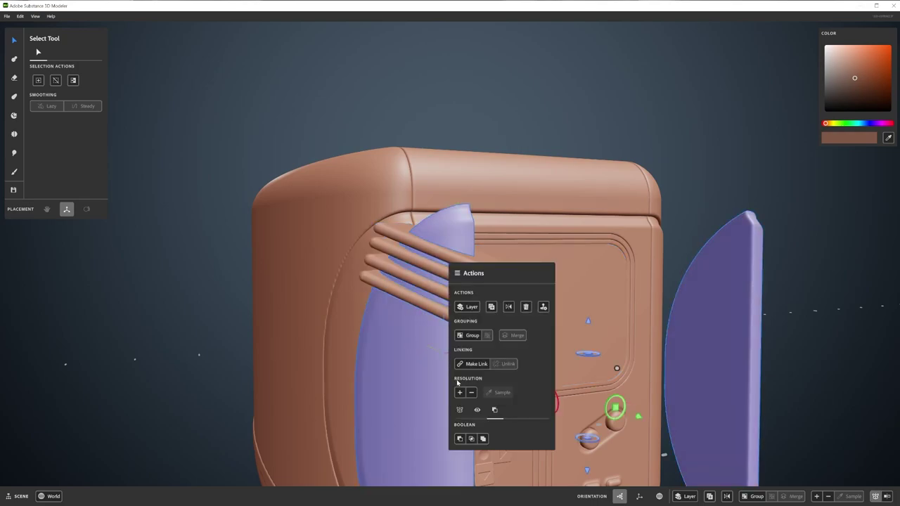
{"action": "left_click", "coordinate": [472, 438]}
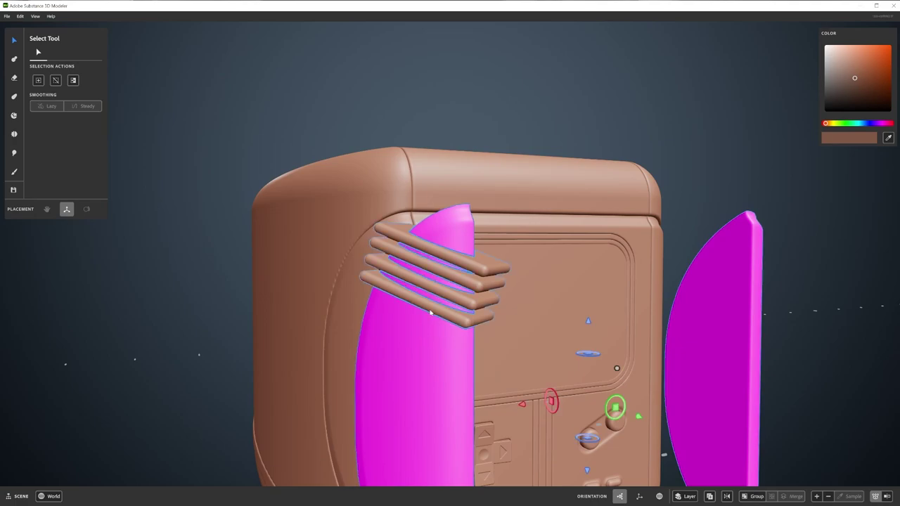
{"action": "left_click", "coordinate": [429, 313]}
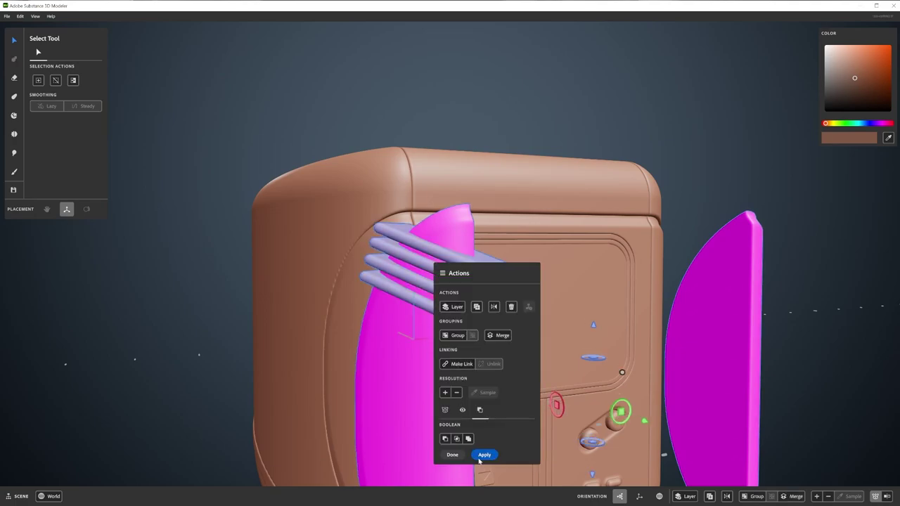
{"action": "left_click", "coordinate": [481, 457]}
Change the gizmo orientation and move the grille bars onto the housing's side.
{"action": "middle_click_drag", "start_coordinate": [428, 336], "coordinate": [517, 355]}
{"action": "left_click", "coordinate": [640, 497]}
{"action": "left_click_drag", "start_coordinate": [505, 323], "coordinate": [460, 296]}
{"action": "scroll", "coordinate": [452, 294], "scroll_direction": "down", "scroll_amount": 5}
{"action": "left_click_drag", "start_coordinate": [563, 357], "coordinate": [844, 432]}
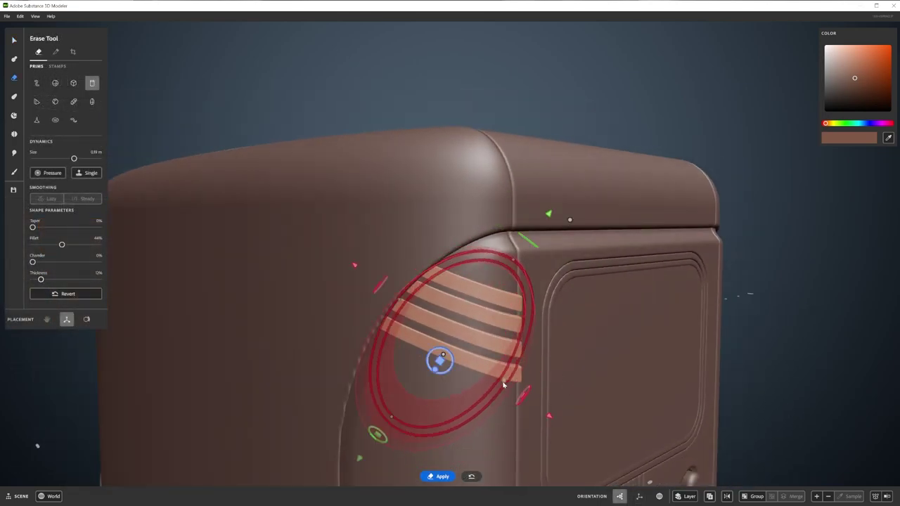
Resize and position the erase shape across the grille bar ends.
{"action": "mouse_move", "coordinate": [512, 389]}
{"action": "left_mouse_down"}
{"action": "mouse_move", "coordinate": [546, 237]}
{"action": "mouse_move", "coordinate": [618, 470]}
{"action": "left_mouse_up"}
{"action": "left_click_drag", "start_coordinate": [504, 396], "coordinate": [503, 401]}
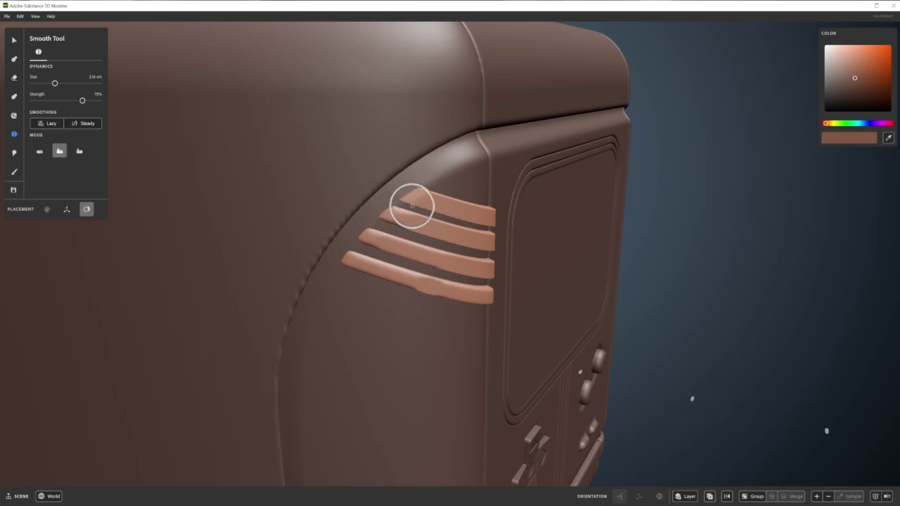
{"action": "middle_click_drag", "start_coordinate": [412, 284], "coordinate": [459, 228]}
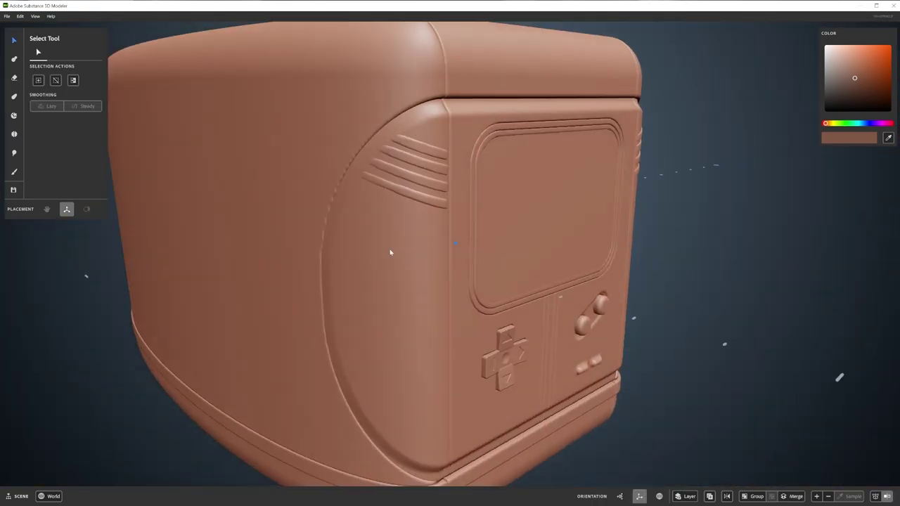
Set the grille to Boolean Subtract and pull it out to reveal the vent slots.
{"action": "left_click", "coordinate": [422, 171]}
{"action": "right_click", "coordinate": [422, 205]}
{"action": "left_click", "coordinate": [430, 377]}
{"action": "left_click", "coordinate": [674, 226]}
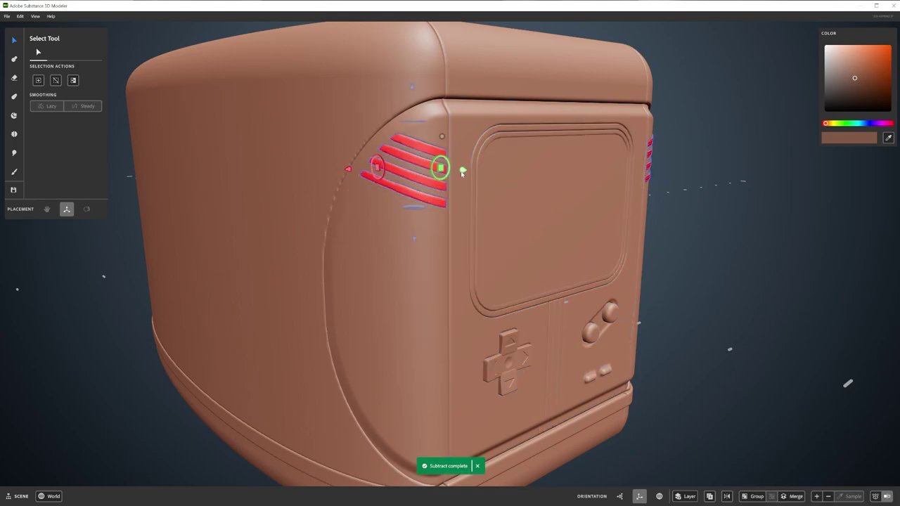
{"action": "left_click_drag", "start_coordinate": [463, 173], "coordinate": [673, 191]}
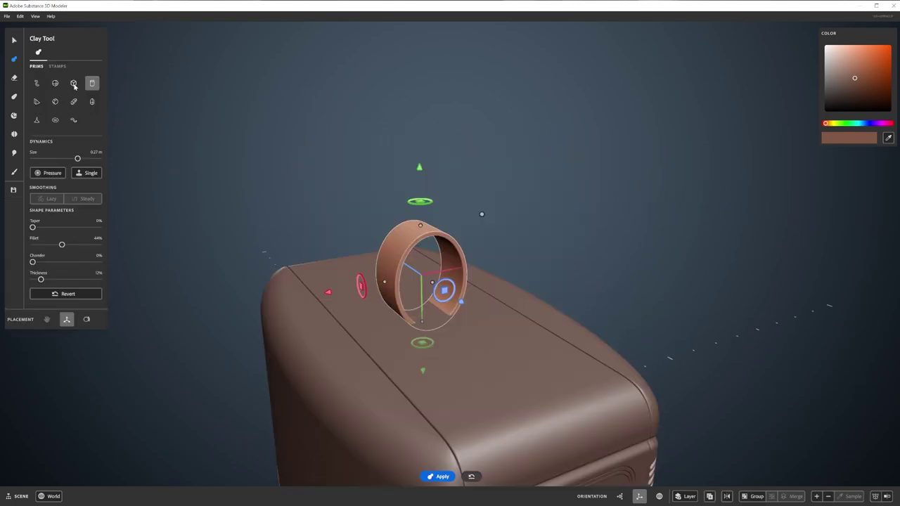
Grow a cube into a large flat clay box above the console body.
{"action": "left_click", "coordinate": [74, 83]}
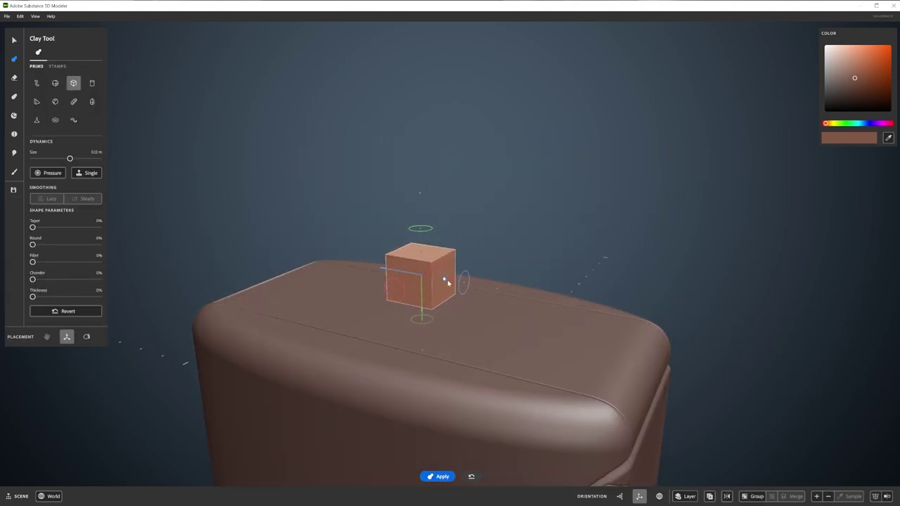
{"action": "left_click_drag", "start_coordinate": [448, 284], "coordinate": [440, 69]}
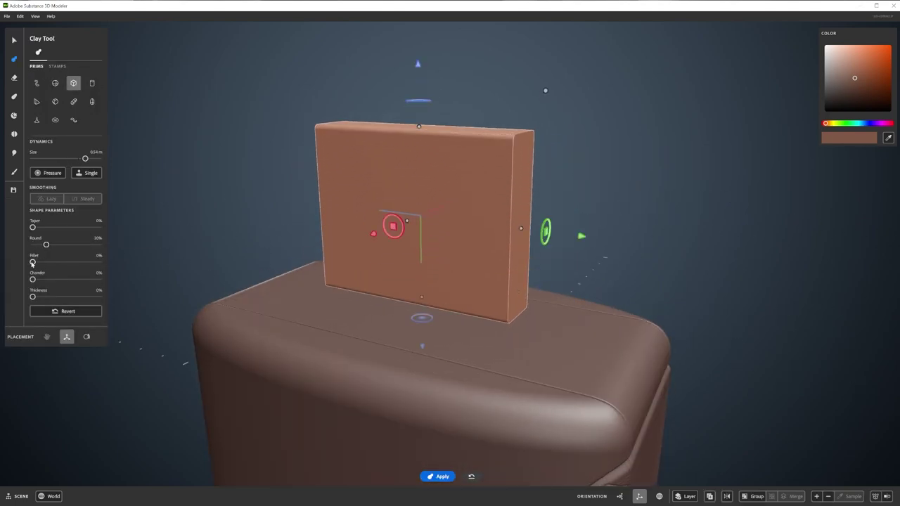
{"action": "middle_click_drag", "start_coordinate": [281, 267], "coordinate": [382, 288]}
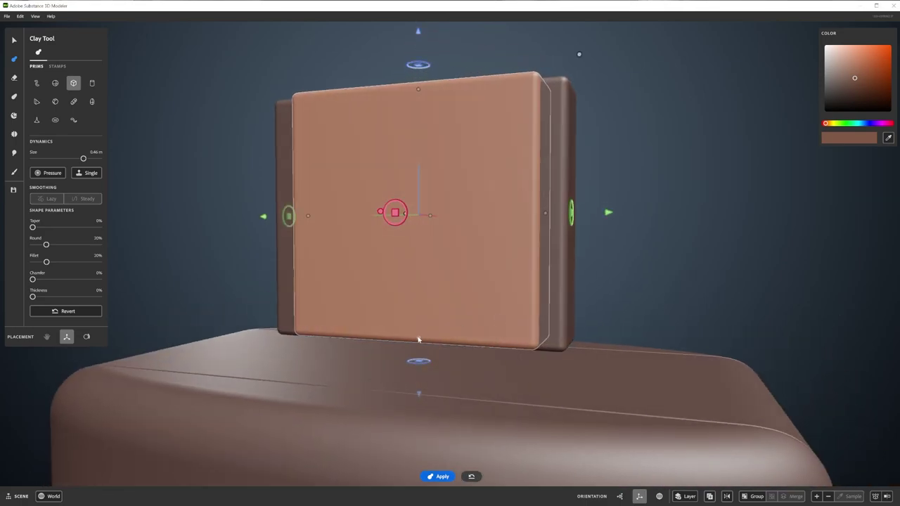
{"action": "middle_click_drag", "start_coordinate": [419, 339], "coordinate": [444, 266]}
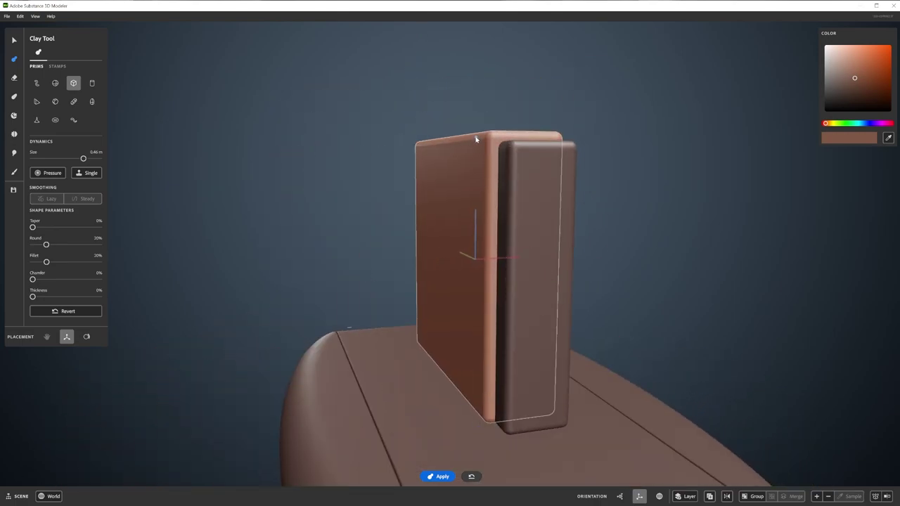
{"action": "mouse_move", "coordinate": [476, 140]}
{"action": "middle_mouse_down"}
{"action": "mouse_move", "coordinate": [496, 225]}
{"action": "mouse_move", "coordinate": [418, 181]}
{"action": "mouse_move", "coordinate": [458, 281]}
{"action": "middle_mouse_up"}
Split the box into side strips and front panels with the Split Tool.
{"action": "key", "text": "e"}
{"action": "key", "text": "s"}
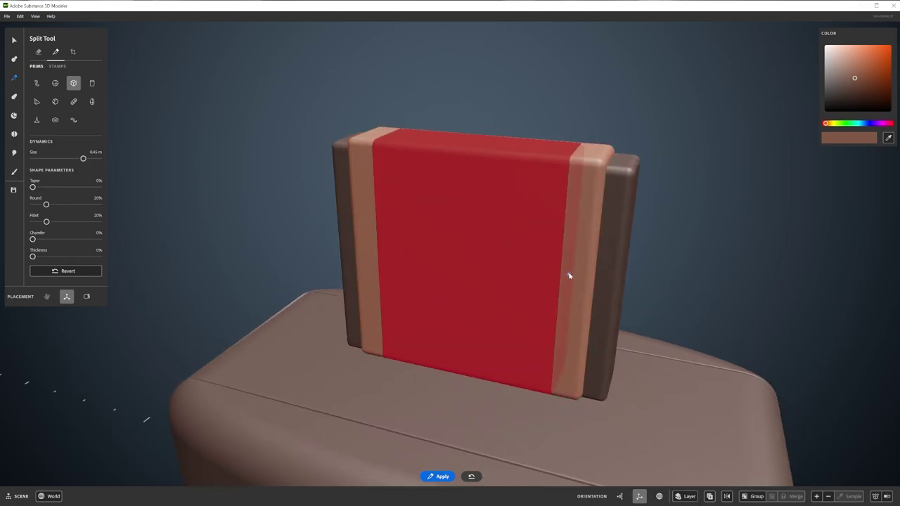
{"action": "middle_click_drag", "start_coordinate": [569, 273], "coordinate": [510, 183]}
{"action": "middle_click_drag", "start_coordinate": [483, 261], "coordinate": [474, 255]}
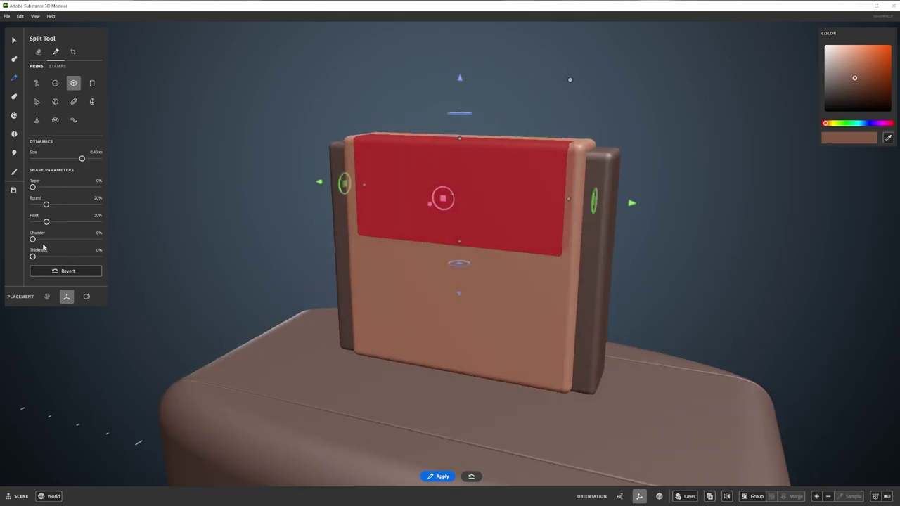
{"action": "mouse_move", "coordinate": [168, 253]}
{"action": "middle_mouse_down"}
{"action": "mouse_move", "coordinate": [460, 29]}
{"action": "mouse_move", "coordinate": [422, 85]}
{"action": "mouse_move", "coordinate": [165, 266]}
{"action": "middle_mouse_up"}
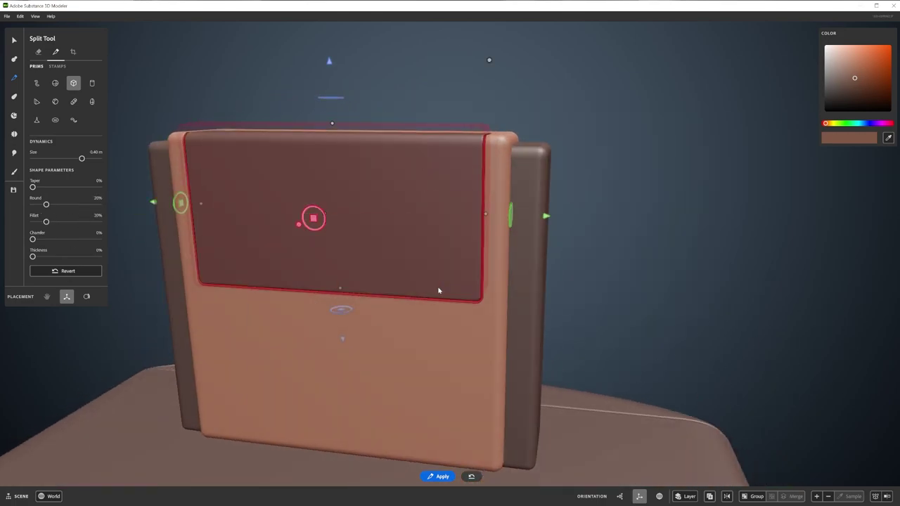
Erase a sharp-cornered notch into the cartridge's lower panel.
{"action": "key", "text": "Return"}
{"action": "mouse_move", "coordinate": [268, 231]}
{"action": "middle_mouse_down"}
{"action": "mouse_move", "coordinate": [325, 169]}
{"action": "mouse_move", "coordinate": [283, 235]}
{"action": "mouse_move", "coordinate": [414, 267]}
{"action": "middle_mouse_up"}
{"action": "key", "text": "e"}
{"action": "left_click_drag", "start_coordinate": [281, 243], "coordinate": [464, 341]}
{"action": "mouse_move", "coordinate": [464, 341]}
{"action": "middle_mouse_down"}
{"action": "mouse_move", "coordinate": [309, 295]}
{"action": "mouse_move", "coordinate": [256, 262]}
{"action": "mouse_move", "coordinate": [356, 281]}
{"action": "mouse_move", "coordinate": [345, 276]}
{"action": "mouse_move", "coordinate": [410, 311]}
{"action": "mouse_move", "coordinate": [359, 265]}
{"action": "mouse_move", "coordinate": [308, 277]}
{"action": "mouse_move", "coordinate": [422, 211]}
{"action": "middle_mouse_up"}
{"action": "left_click_drag", "start_coordinate": [46, 261], "coordinate": [35, 262]}
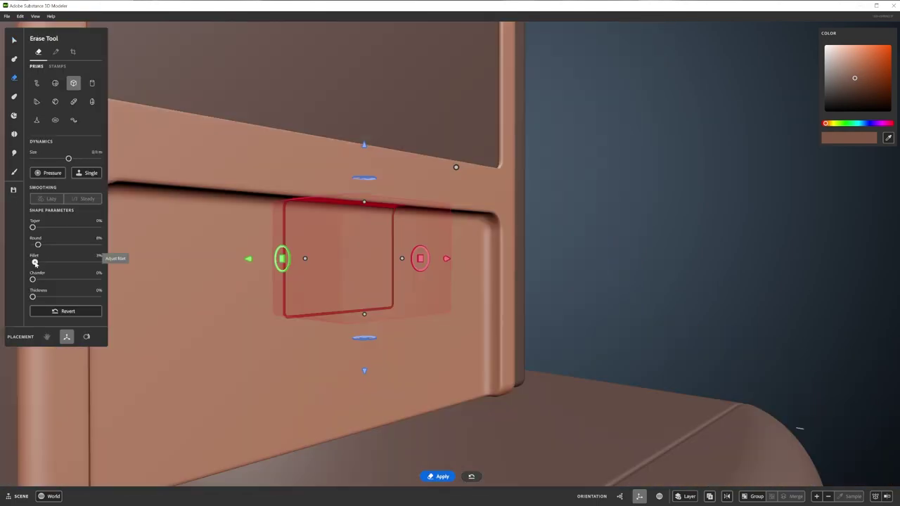
{"action": "mouse_move", "coordinate": [397, 340]}
{"action": "middle_mouse_down"}
{"action": "mouse_move", "coordinate": [553, 221]}
{"action": "mouse_move", "coordinate": [369, 246]}
{"action": "mouse_move", "coordinate": [563, 237]}
{"action": "mouse_move", "coordinate": [601, 251]}
{"action": "mouse_move", "coordinate": [506, 315]}
{"action": "mouse_move", "coordinate": [470, 233]}
{"action": "mouse_move", "coordinate": [433, 222]}
{"action": "middle_mouse_up"}
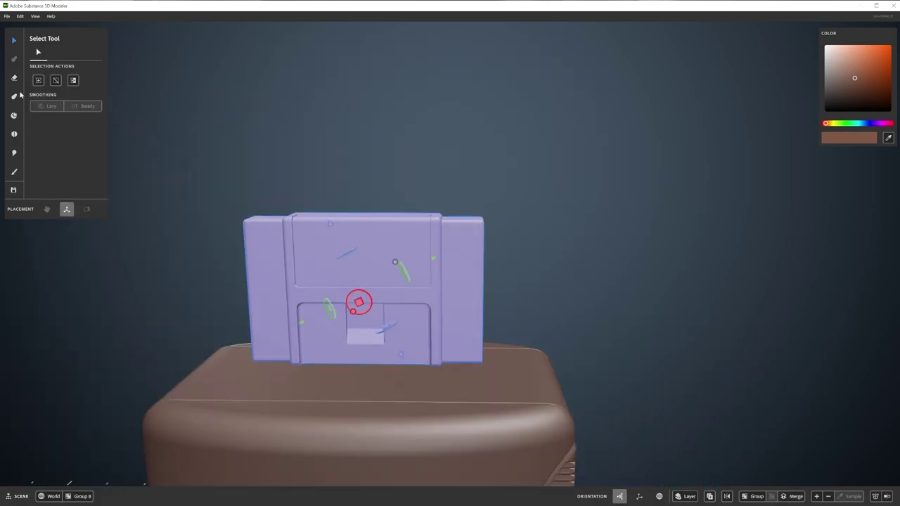
Warp the cartridge, then erase grooves across both side strips at 16% thickness.
{"action": "key", "text": "w"}
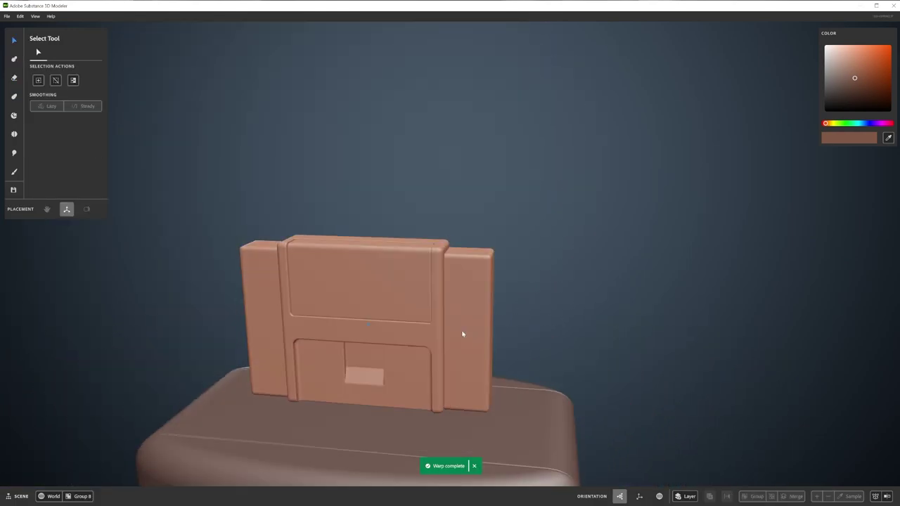
{"action": "key", "text": "e"}
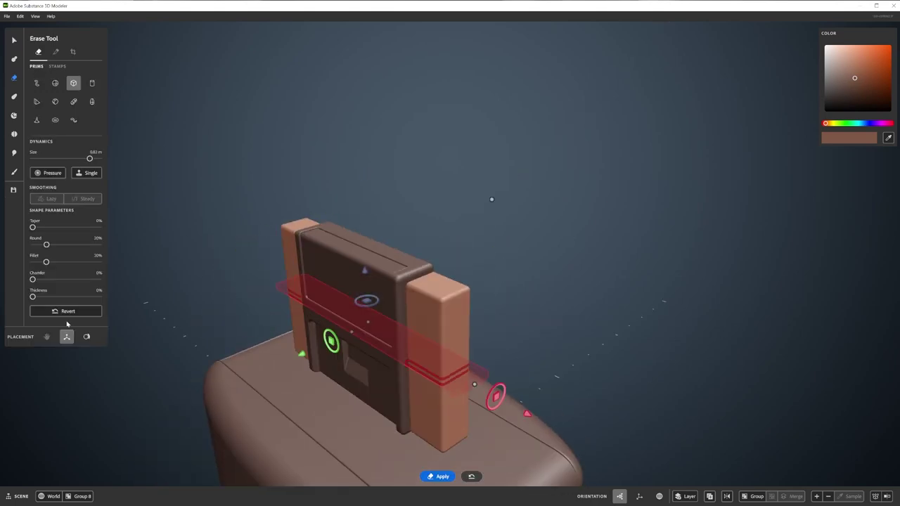
{"action": "left_click_drag", "start_coordinate": [33, 297], "coordinate": [43, 297]}
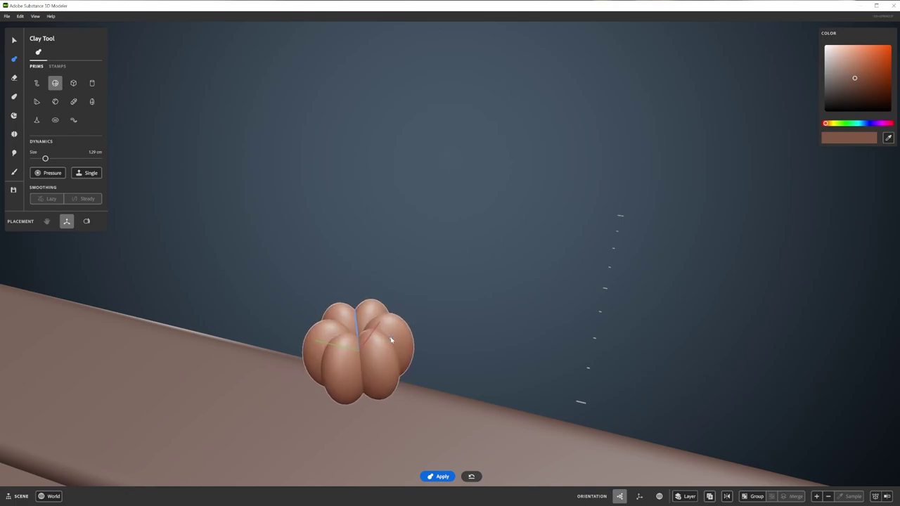
{"action": "middle_click_drag", "start_coordinate": [392, 340], "coordinate": [401, 320]}
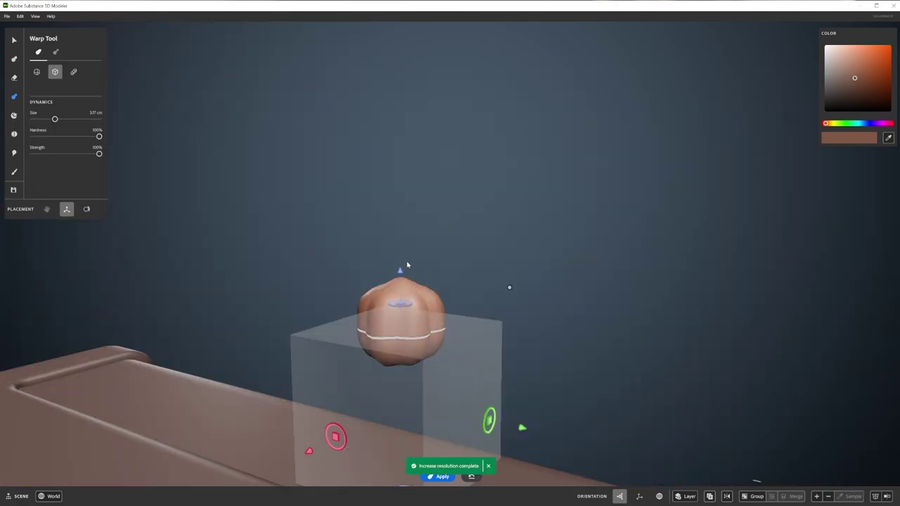
Erase a small hole in the cartridge's side block.
{"action": "middle_click_drag", "start_coordinate": [508, 285], "coordinate": [481, 279]}
{"action": "scroll", "coordinate": [447, 292], "scroll_direction": "up", "scroll_amount": 3}
{"action": "scroll", "coordinate": [394, 288], "scroll_direction": "down", "scroll_amount": 2}
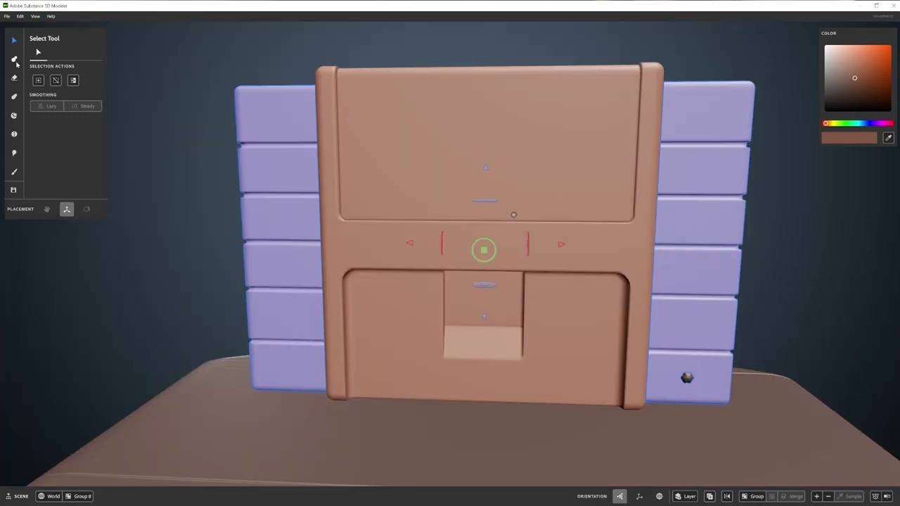
{"action": "key", "text": "e"}
{"action": "mouse_move", "coordinate": [566, 250]}
{"action": "middle_mouse_down"}
{"action": "mouse_move", "coordinate": [581, 183]}
{"action": "mouse_move", "coordinate": [624, 249]}
{"action": "mouse_move", "coordinate": [635, 201]}
{"action": "mouse_move", "coordinate": [509, 359]}
{"action": "mouse_move", "coordinate": [544, 336]}
{"action": "middle_mouse_up"}
Duplicate the cartridge into the second top slot, then deselect both.
{"action": "key", "text": "q"}
{"action": "scroll", "coordinate": [543, 336], "scroll_direction": "down", "scroll_amount": 3}
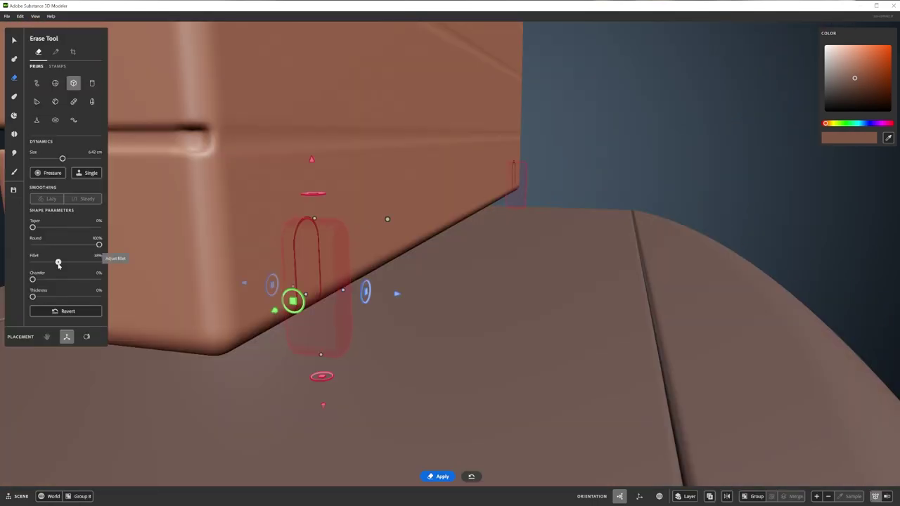
{"action": "mouse_move", "coordinate": [58, 261]}
{"action": "middle_mouse_down"}
{"action": "mouse_move", "coordinate": [472, 287]}
{"action": "mouse_move", "coordinate": [474, 308]}
{"action": "middle_mouse_up"}
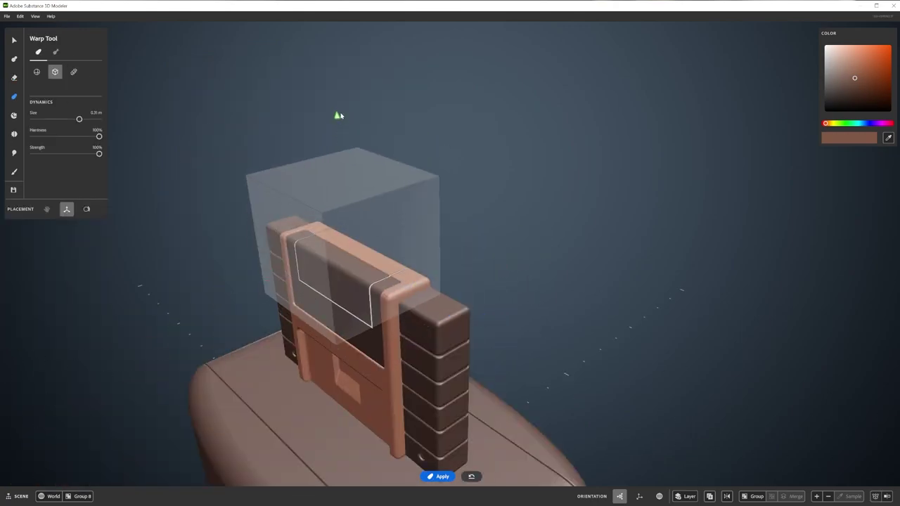
{"action": "middle_click_drag", "start_coordinate": [338, 117], "coordinate": [506, 76]}
{"action": "key", "text": "q"}
{"action": "scroll", "coordinate": [531, 348], "scroll_direction": "down", "scroll_amount": 5}
{"action": "left_click", "coordinate": [531, 349]}
{"action": "middle_click_drag", "start_coordinate": [531, 349], "coordinate": [521, 302]}
{"action": "scroll", "coordinate": [521, 303], "scroll_direction": "down", "scroll_amount": 5}
{"action": "left_click", "coordinate": [549, 292]}
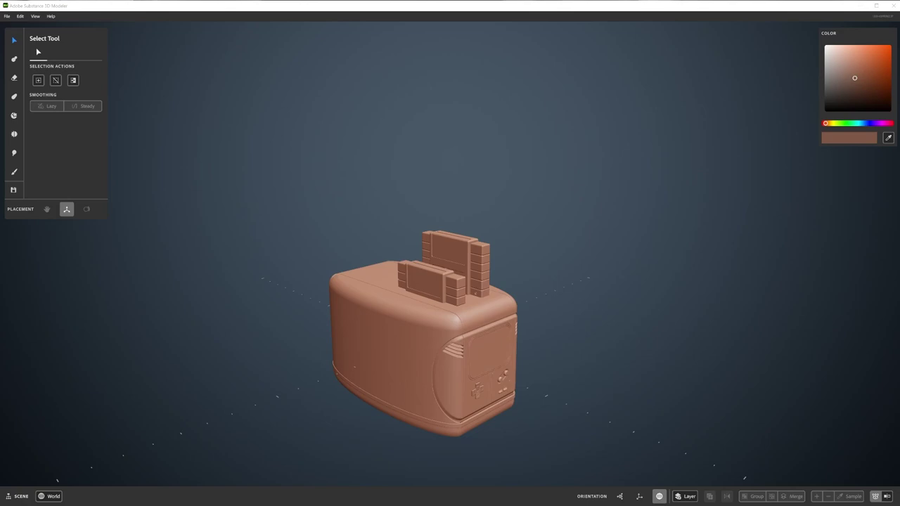
Select the toaster body and place cuboid erase volumes around both cartridge bases.
{"action": "scroll", "coordinate": [514, 290], "scroll_direction": "up", "scroll_amount": 5}
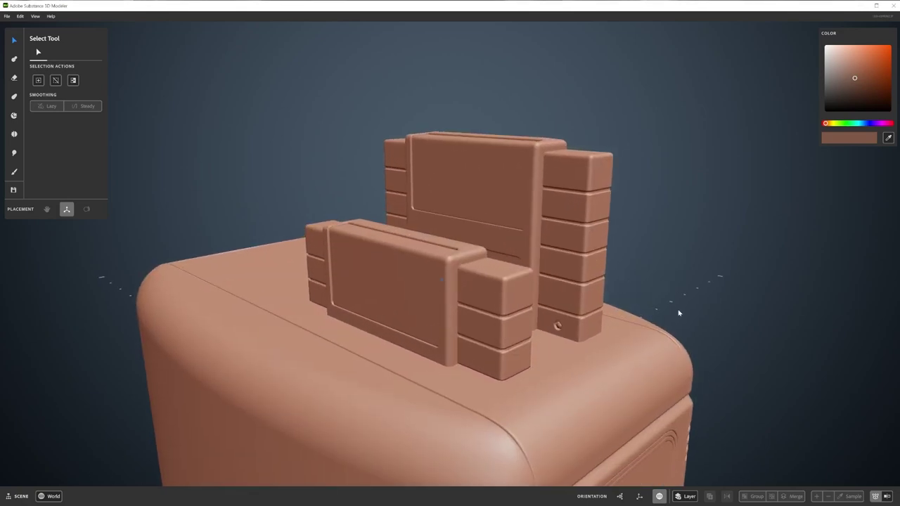
{"action": "middle_click_drag", "start_coordinate": [679, 312], "coordinate": [581, 314]}
{"action": "left_click", "coordinate": [218, 225]}
{"action": "left_click", "coordinate": [13, 80]}
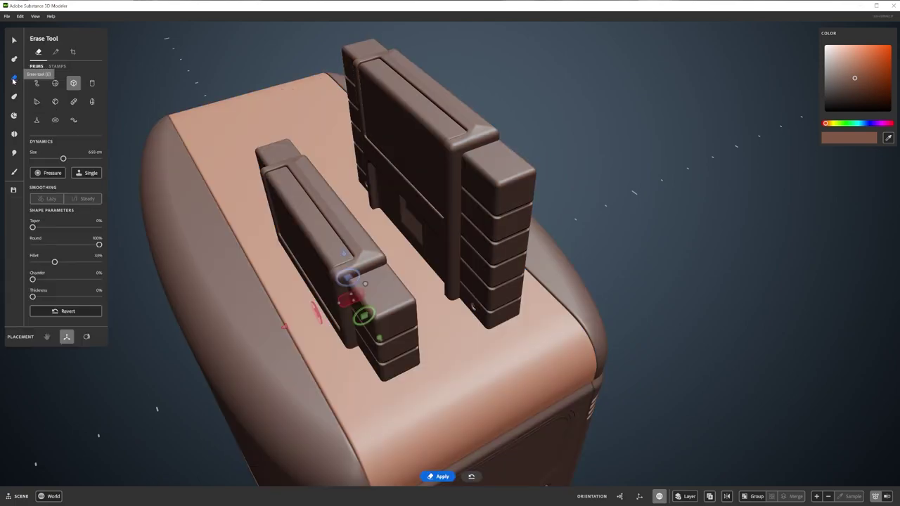
{"action": "middle_click_drag", "start_coordinate": [421, 372], "coordinate": [348, 257]}
{"action": "mouse_move", "coordinate": [256, 201]}
{"action": "middle_mouse_down"}
{"action": "mouse_move", "coordinate": [296, 183]}
{"action": "mouse_move", "coordinate": [281, 157]}
{"action": "mouse_move", "coordinate": [368, 173]}
{"action": "mouse_move", "coordinate": [398, 216]}
{"action": "mouse_move", "coordinate": [408, 211]}
{"action": "mouse_move", "coordinate": [567, 289]}
{"action": "mouse_move", "coordinate": [247, 227]}
{"action": "mouse_move", "coordinate": [295, 211]}
{"action": "mouse_move", "coordinate": [251, 197]}
{"action": "mouse_move", "coordinate": [458, 218]}
{"action": "mouse_move", "coordinate": [544, 301]}
{"action": "middle_mouse_up"}
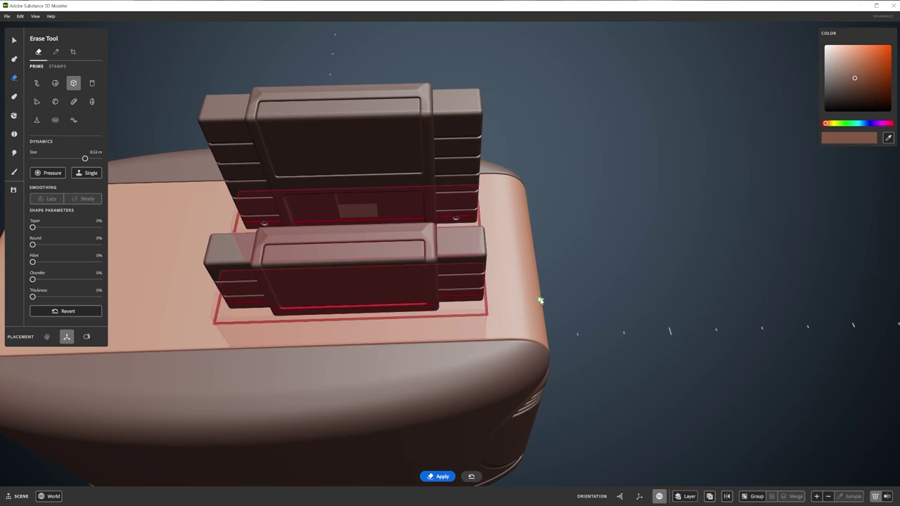
{"action": "mouse_move", "coordinate": [483, 240]}
{"action": "middle_mouse_down"}
{"action": "mouse_move", "coordinate": [209, 190]}
{"action": "mouse_move", "coordinate": [328, 201]}
{"action": "mouse_move", "coordinate": [441, 230]}
{"action": "middle_mouse_up"}
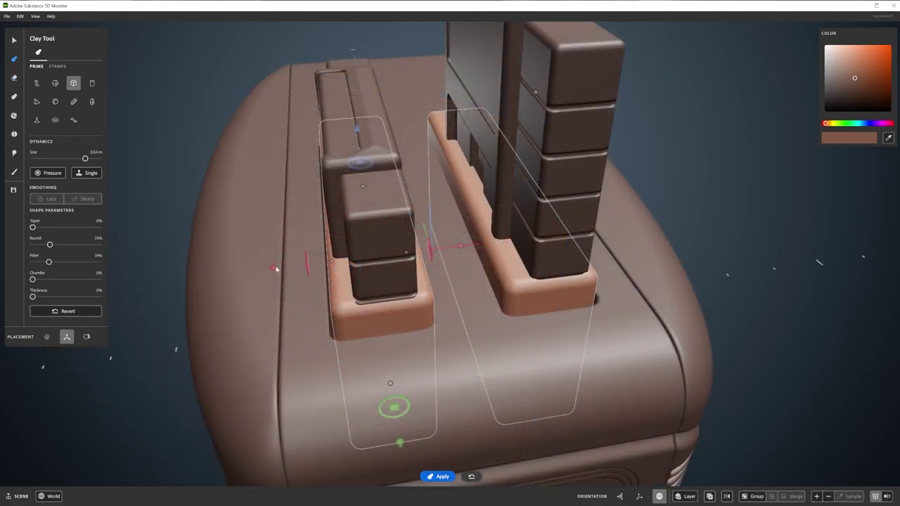
Give the slot cutter prims wall thickness and chamfered walls, viewing both slots from above.
{"action": "left_click_drag", "start_coordinate": [33, 297], "coordinate": [36, 298]}
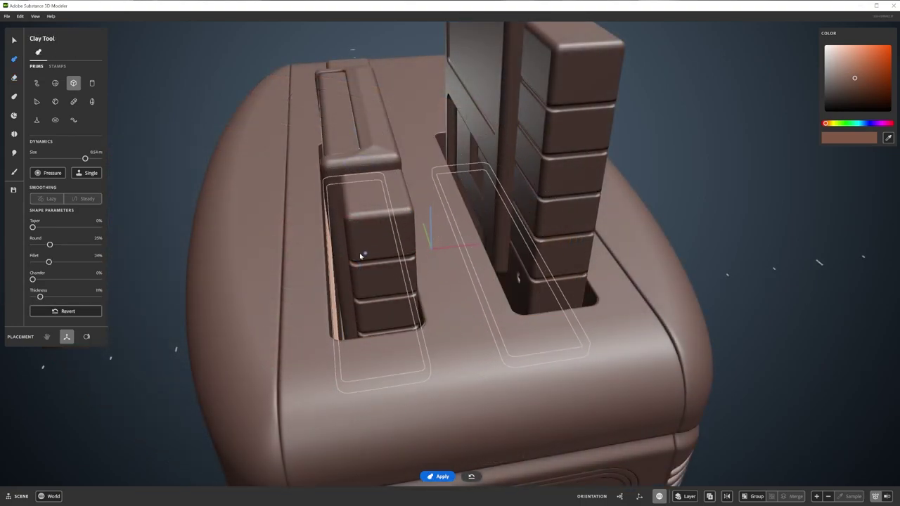
{"action": "left_click", "coordinate": [360, 255]}
{"action": "key", "text": "f"}
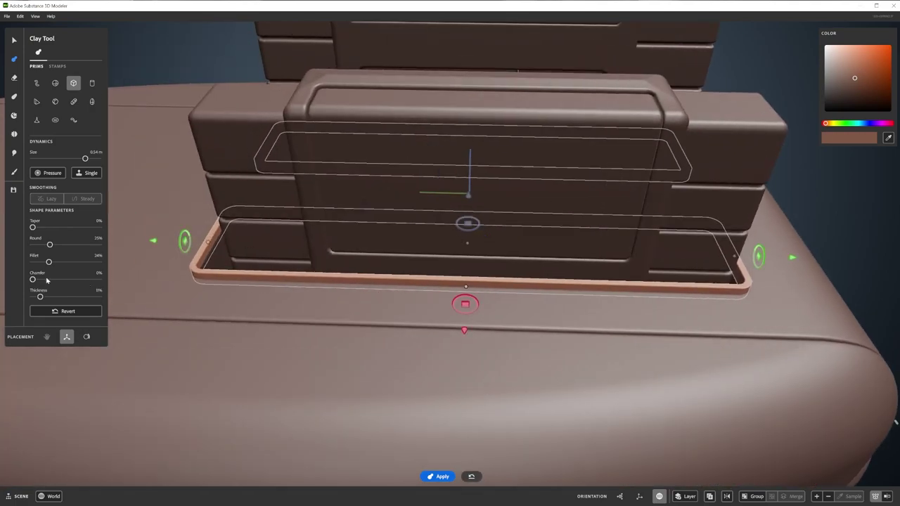
{"action": "left_click_drag", "start_coordinate": [32, 280], "coordinate": [105, 280]}
{"action": "right_click_drag", "start_coordinate": [493, 281], "coordinate": [534, 257]}
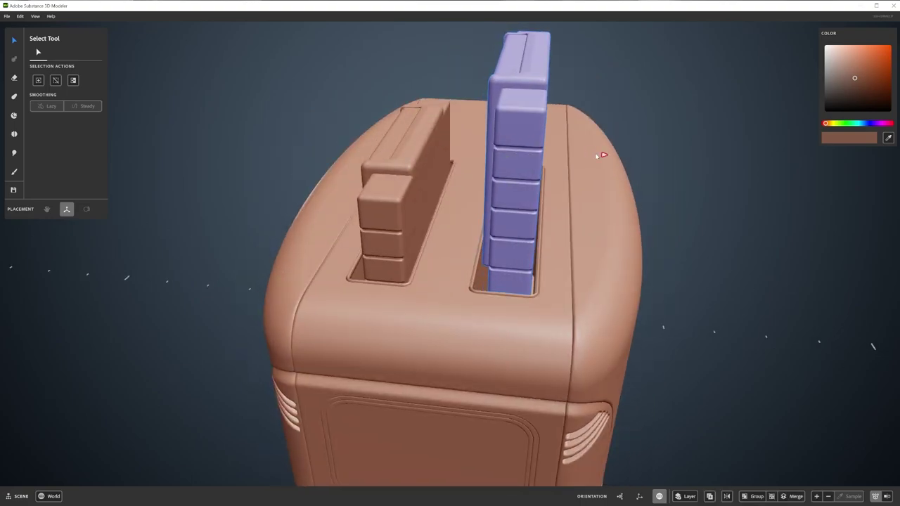
{"action": "right_click_drag", "start_coordinate": [597, 156], "coordinate": [592, 270]}
Place a clay sphere of about 2.12 cm on the cartridge's top edge and apply it.
{"action": "left_click", "coordinate": [592, 270], "text": "shift"}
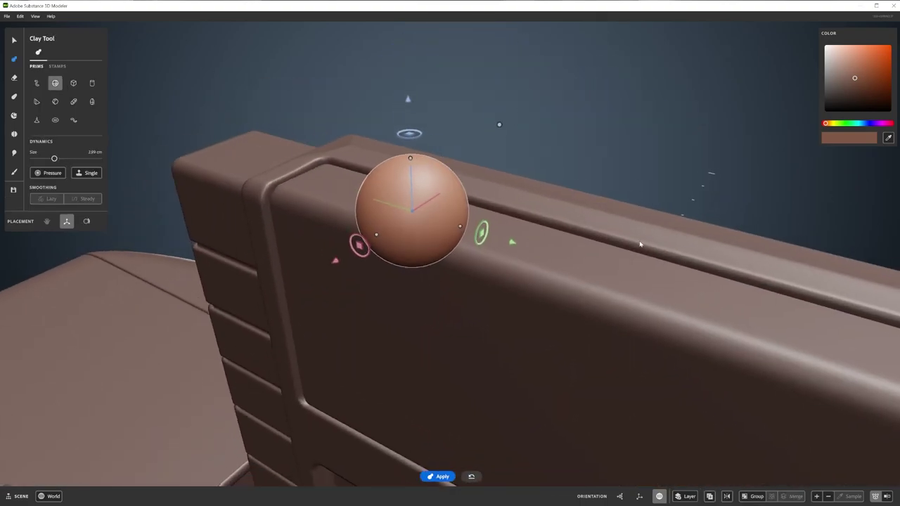
{"action": "left_click_drag", "start_coordinate": [640, 244], "coordinate": [471, 154]}
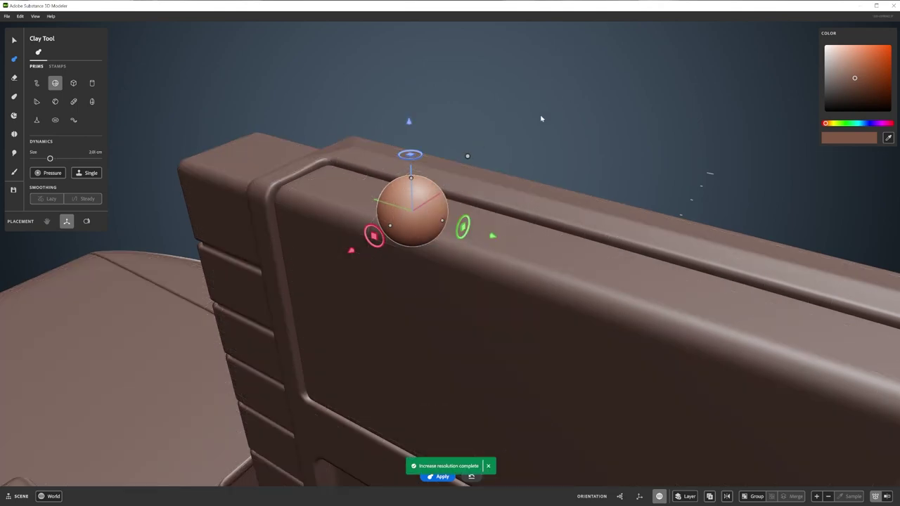
{"action": "key", "text": "Return"}
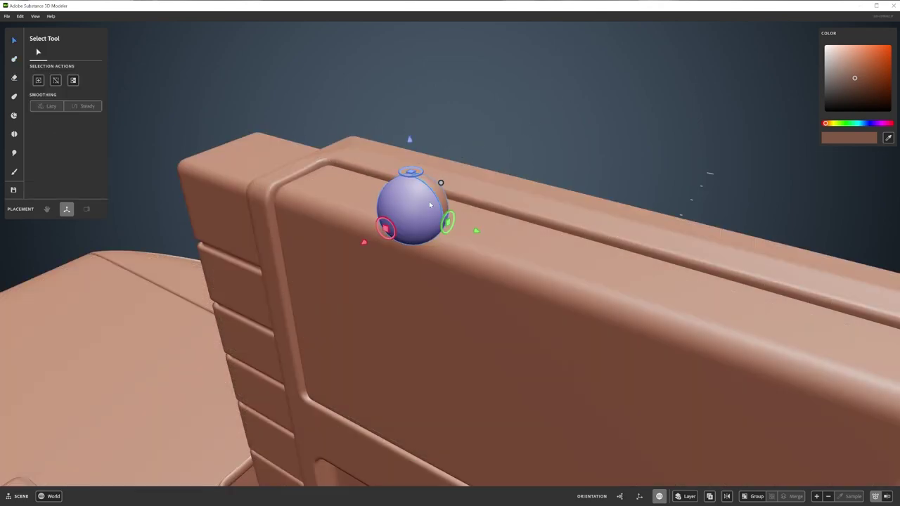
Position an erase cube around the sphere to trim it into a half-dome.
{"action": "key", "text": "e"}
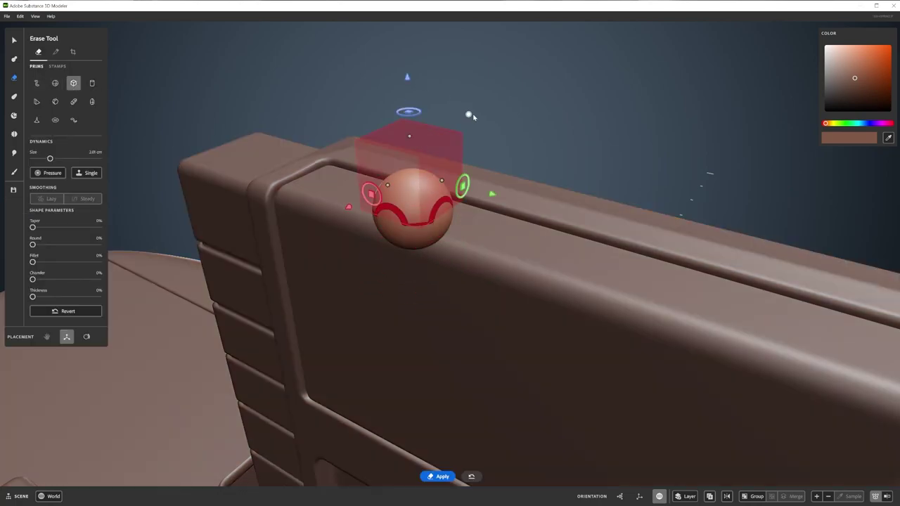
{"action": "left_click_drag", "start_coordinate": [413, 97], "coordinate": [417, 168]}
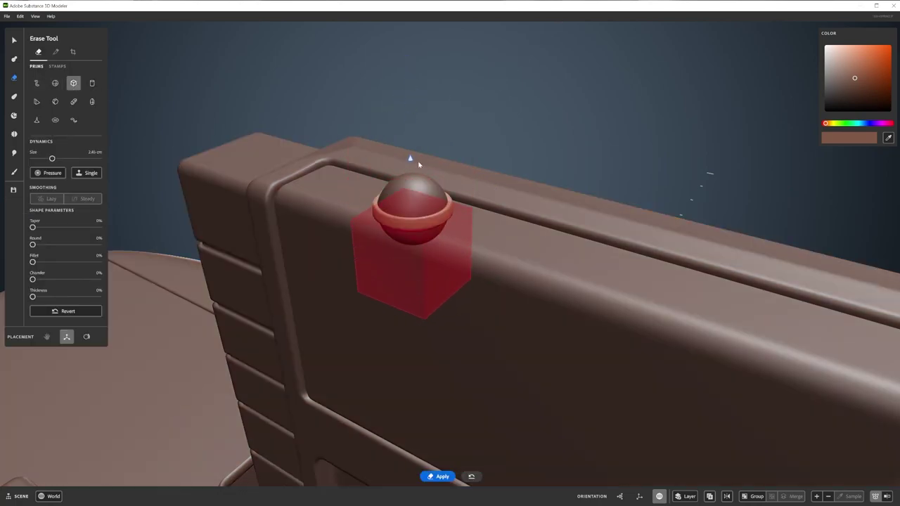
{"action": "left_click_drag", "start_coordinate": [419, 164], "coordinate": [412, 128]}
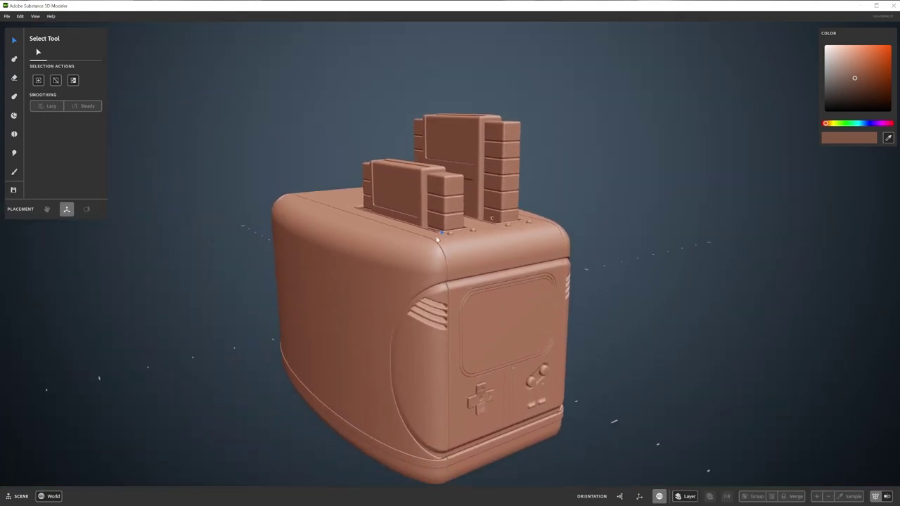
Place a box-shaped slot cutter on the toaster's side face.
{"action": "middle_click_drag", "start_coordinate": [318, 238], "coordinate": [443, 323]}
{"action": "left_click", "coordinate": [414, 323]}
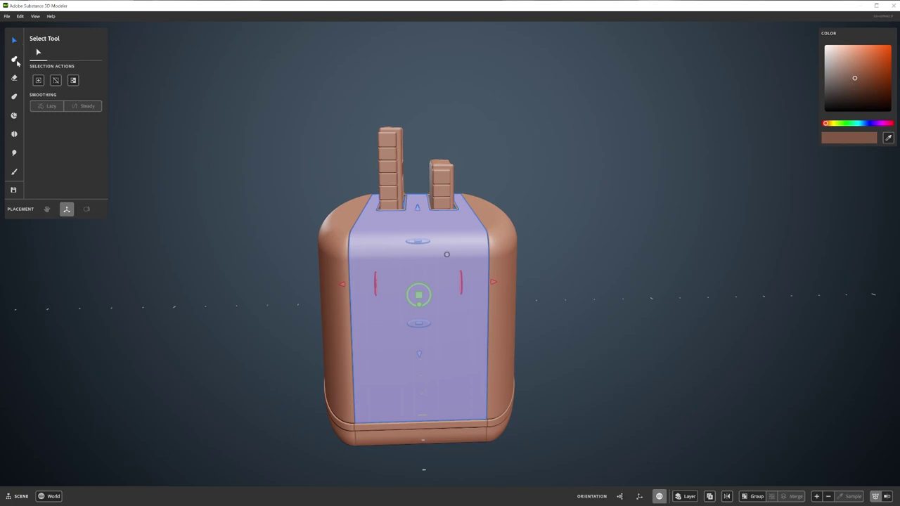
{"action": "left_click", "coordinate": [15, 61]}
{"action": "left_click", "coordinate": [73, 83]}
{"action": "middle_click_drag", "start_coordinate": [393, 330], "coordinate": [450, 358]}
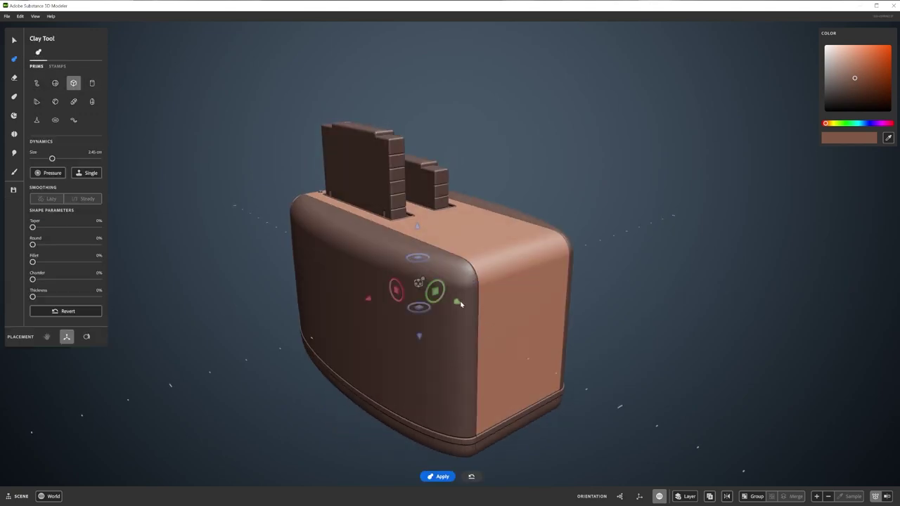
{"action": "left_click", "coordinate": [555, 350]}
{"action": "middle_click_drag", "start_coordinate": [618, 350], "coordinate": [458, 296]}
{"action": "mouse_move", "coordinate": [492, 351]}
{"action": "middle_mouse_down"}
{"action": "mouse_move", "coordinate": [403, 296]}
{"action": "mouse_move", "coordinate": [388, 321]}
{"action": "mouse_move", "coordinate": [347, 308]}
{"action": "mouse_move", "coordinate": [404, 322]}
{"action": "middle_mouse_up"}
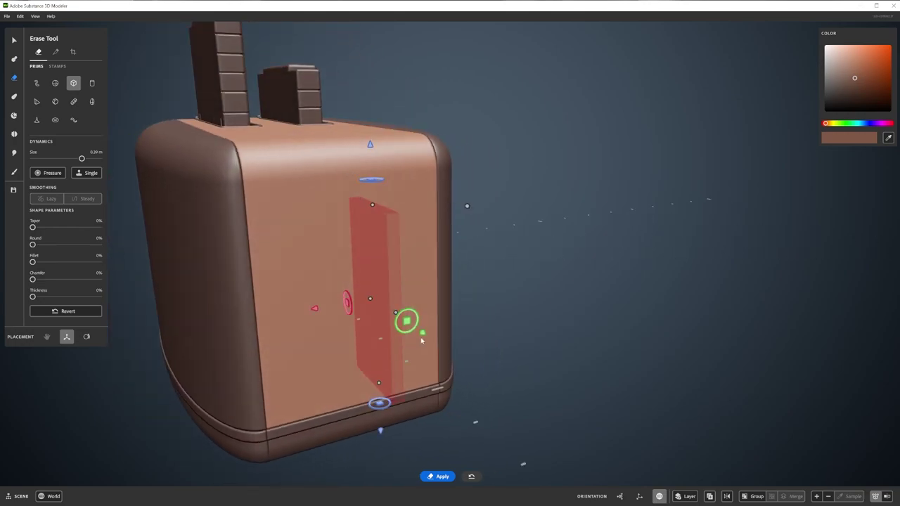
Duplicate the erase box to make a second vertical slot beside the first.
{"action": "left_click", "coordinate": [353, 286]}
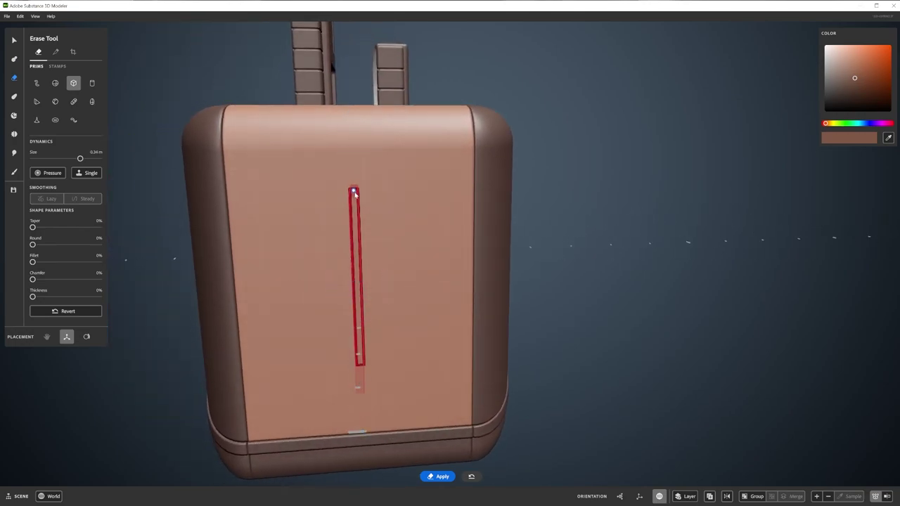
{"action": "left_click", "coordinate": [416, 260]}
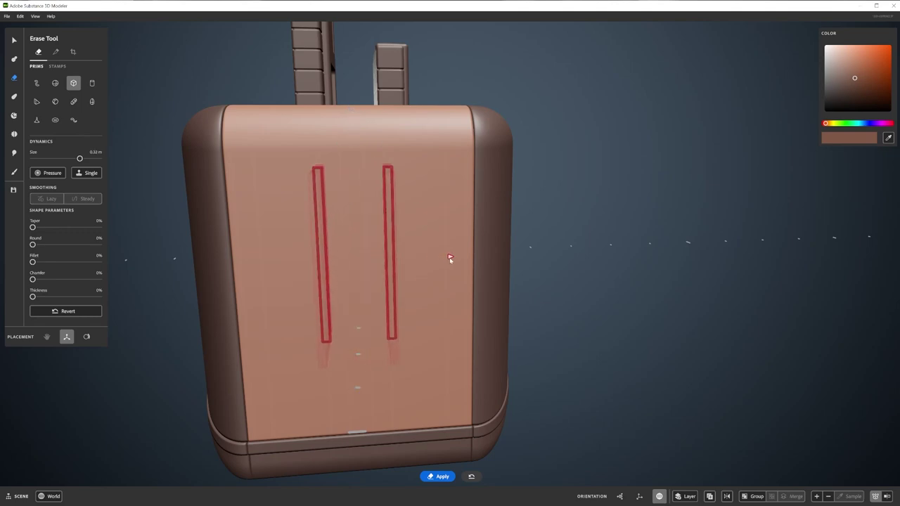
{"action": "mouse_move", "coordinate": [450, 258]}
{"action": "middle_mouse_down"}
{"action": "mouse_move", "coordinate": [398, 267]}
{"action": "mouse_move", "coordinate": [475, 266]}
{"action": "mouse_move", "coordinate": [417, 275]}
{"action": "mouse_move", "coordinate": [448, 217]}
{"action": "middle_mouse_up"}
{"action": "left_click", "coordinate": [458, 259]}
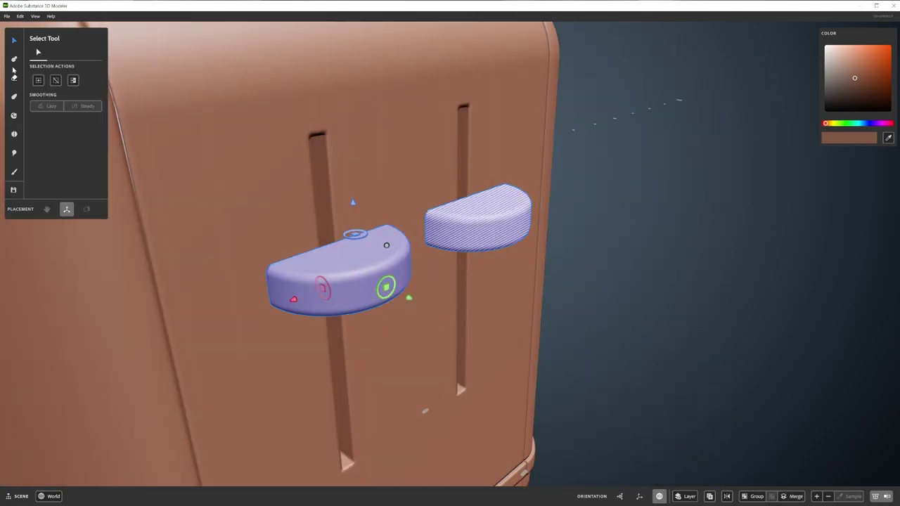
Apply the cylinder-based half-round levers, then inspect the side slots and cartridge slots.
{"action": "left_click", "coordinate": [14, 60]}
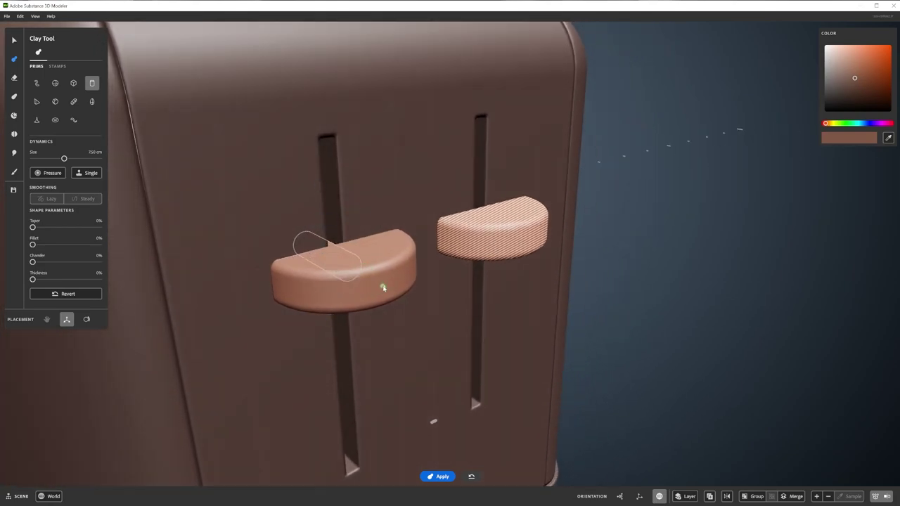
{"action": "right_click_drag", "start_coordinate": [405, 286], "coordinate": [492, 317]}
{"action": "key", "text": "Return"}
{"action": "right_click_drag", "start_coordinate": [563, 261], "coordinate": [431, 234]}
{"action": "right_click_drag", "start_coordinate": [609, 264], "coordinate": [495, 269]}
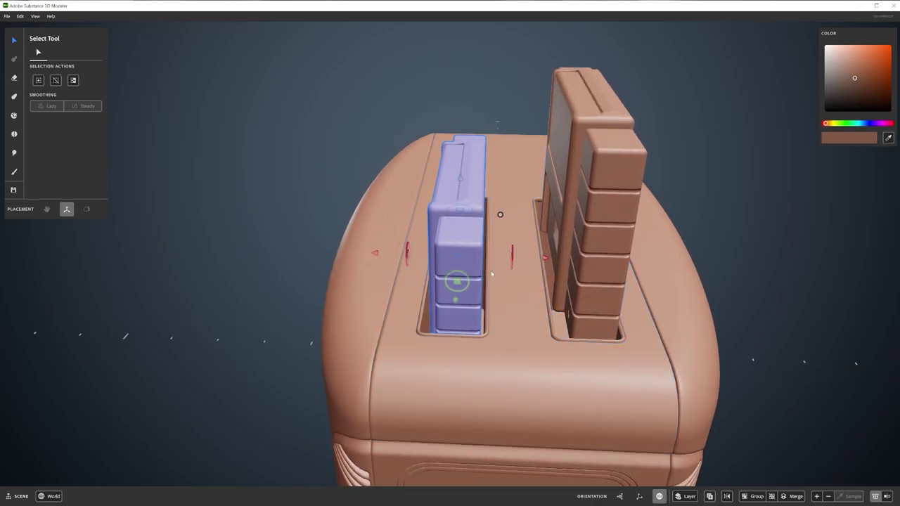
{"action": "right_click_drag", "start_coordinate": [492, 273], "coordinate": [587, 279]}
{"action": "scroll", "coordinate": [592, 264], "scroll_direction": "down", "scroll_amount": 3}
{"action": "left_click", "coordinate": [595, 268]}
{"action": "scroll", "coordinate": [587, 279], "scroll_direction": "up", "scroll_amount": 5}
{"action": "right_click_drag", "start_coordinate": [565, 237], "coordinate": [564, 289]}
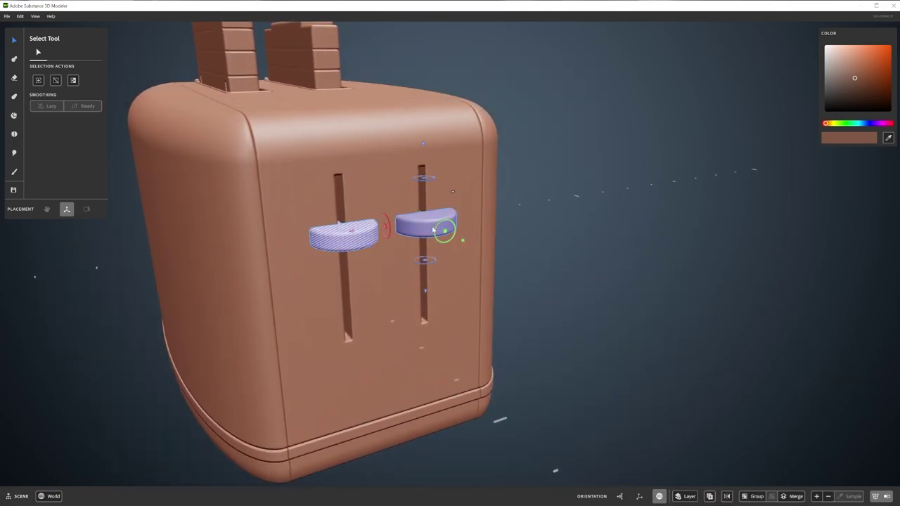
Turn off mirroring and move the right lever lower in its slot.
{"action": "right_click", "coordinate": [366, 226]}
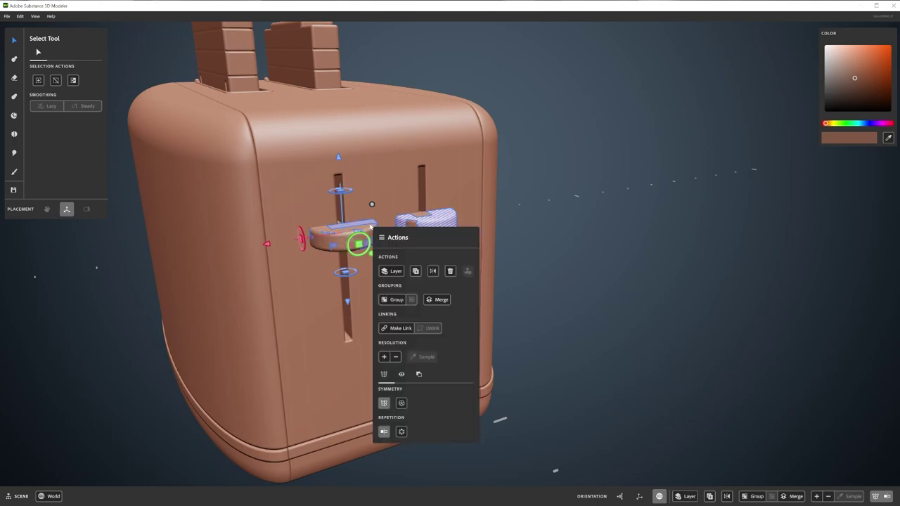
{"action": "left_click", "coordinate": [383, 404]}
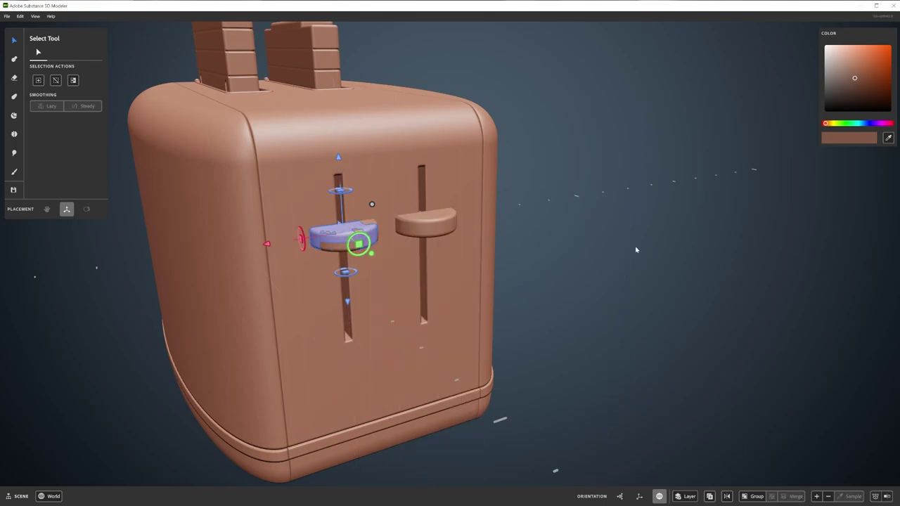
{"action": "right_click", "coordinate": [425, 224]}
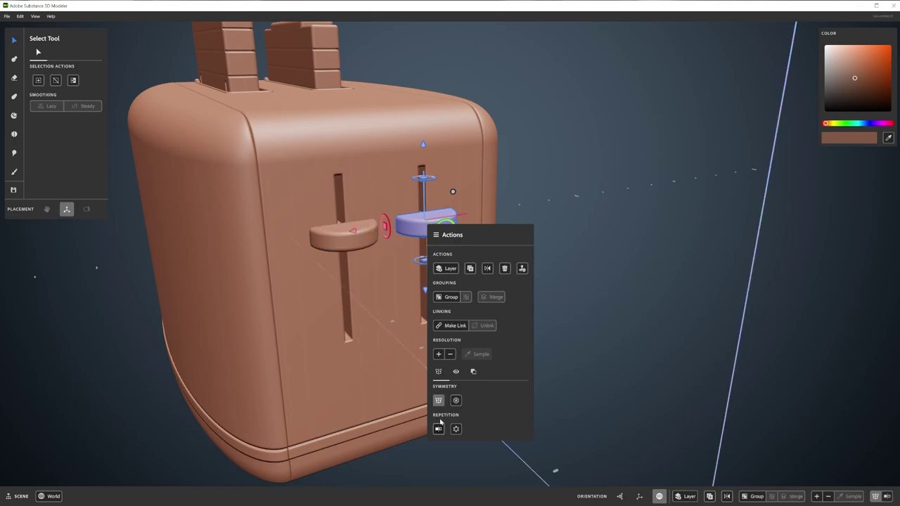
{"action": "left_click_drag", "start_coordinate": [424, 146], "coordinate": [423, 199]}
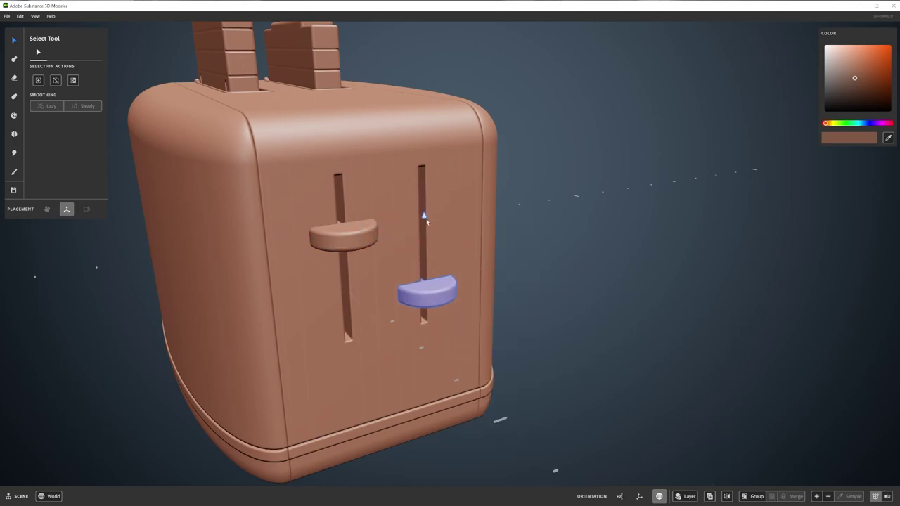
Reshape the lower lever knob with a world-aligned Warp cage and apply it.
{"action": "right_click_drag", "start_coordinate": [425, 220], "coordinate": [461, 233]}
{"action": "left_click", "coordinate": [462, 234]}
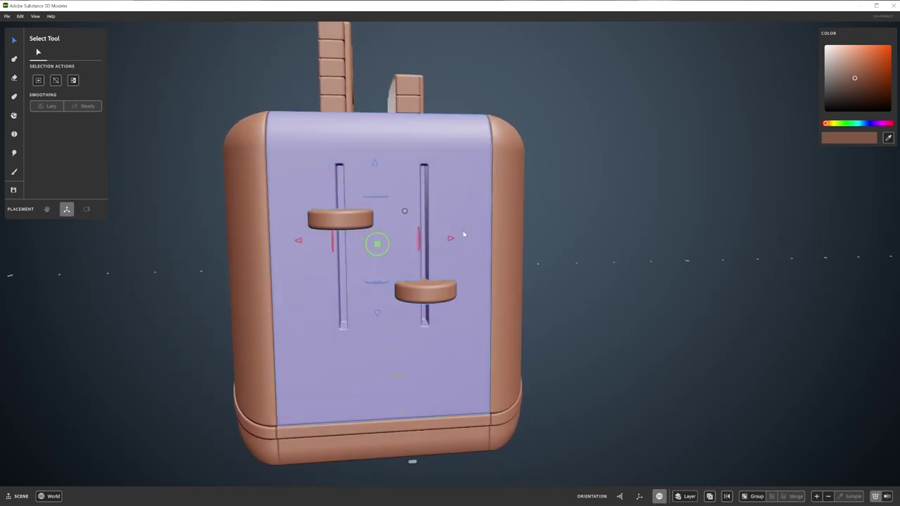
{"action": "left_click", "coordinate": [14, 96]}
{"action": "scroll", "coordinate": [450, 267], "scroll_direction": "down", "scroll_amount": 3}
{"action": "right_click_drag", "start_coordinate": [493, 268], "coordinate": [450, 281]}
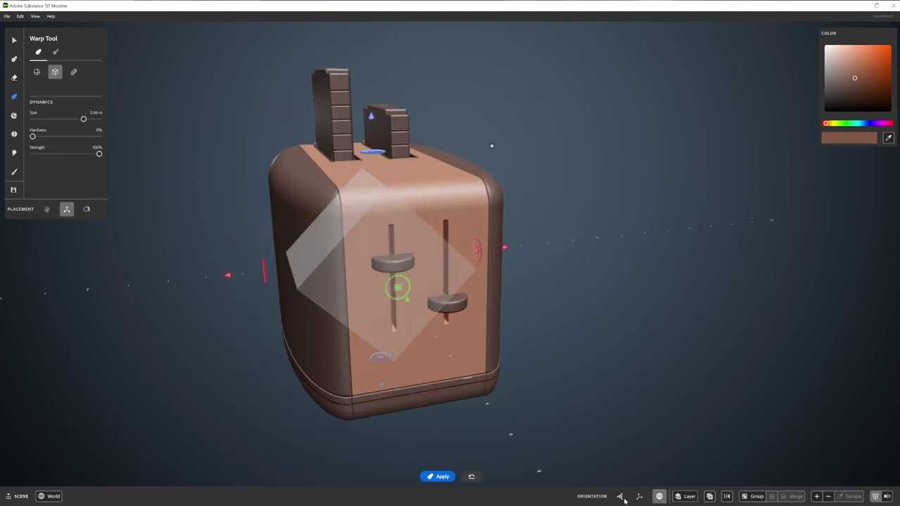
{"action": "left_click", "coordinate": [620, 496]}
{"action": "right_click_drag", "start_coordinate": [576, 324], "coordinate": [486, 337]}
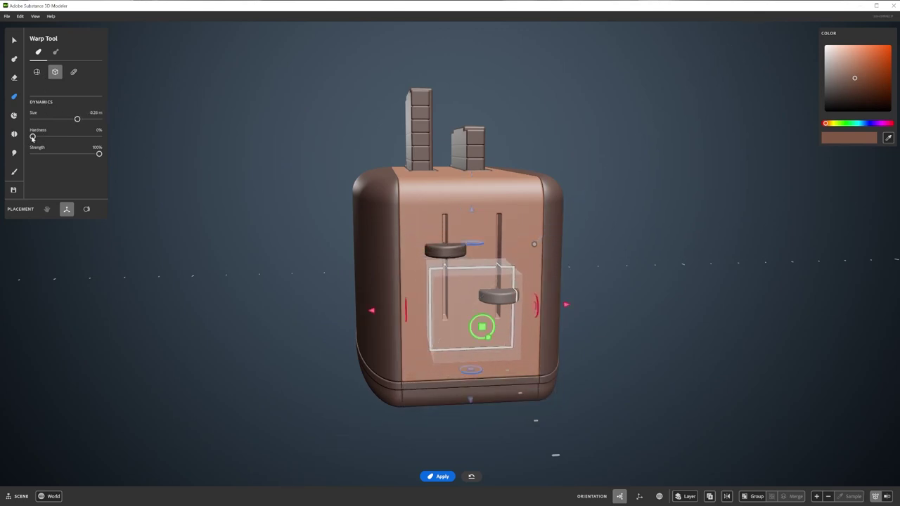
{"action": "right_click_drag", "start_coordinate": [478, 325], "coordinate": [473, 194]}
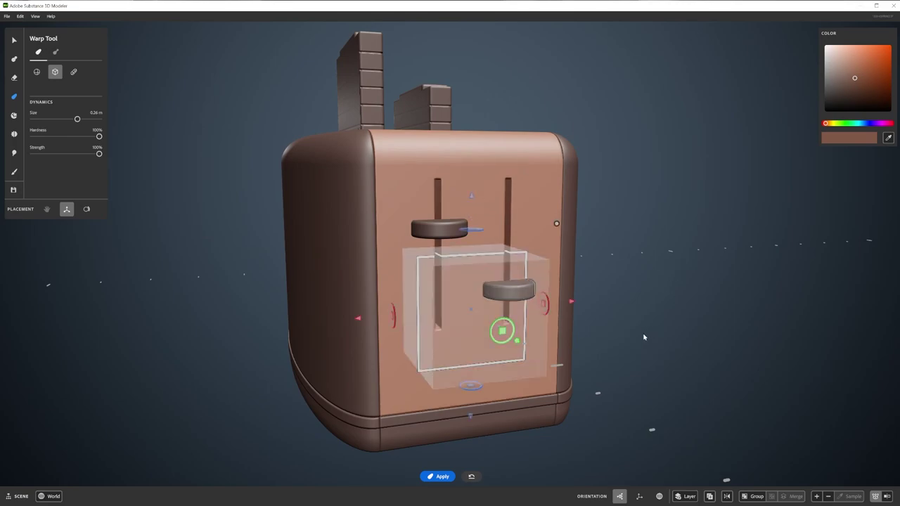
{"action": "right_click_drag", "start_coordinate": [478, 197], "coordinate": [500, 305]}
{"action": "key", "text": "Escape"}
{"action": "scroll", "coordinate": [550, 330], "scroll_direction": "down", "scroll_amount": 3}
Add a clay cylinder for the knob body and frame it.
{"action": "left_click", "coordinate": [14, 59]}
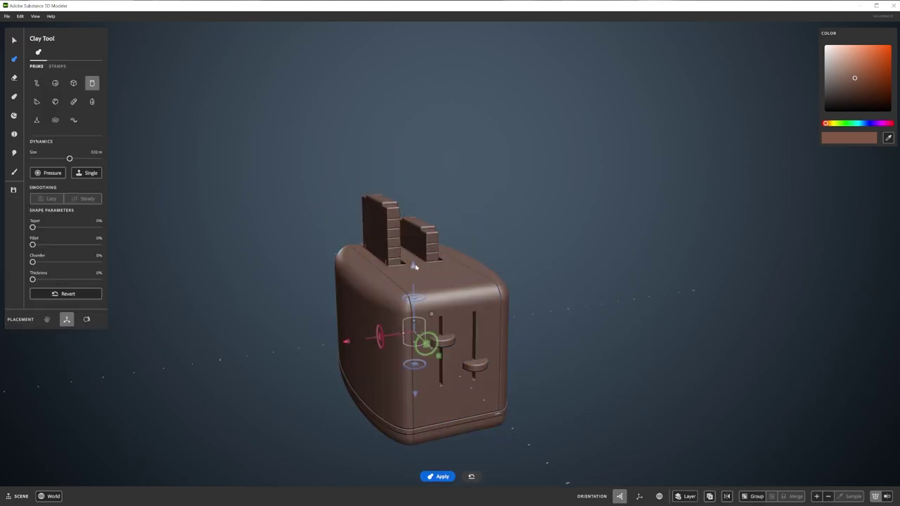
{"action": "key", "text": "f"}
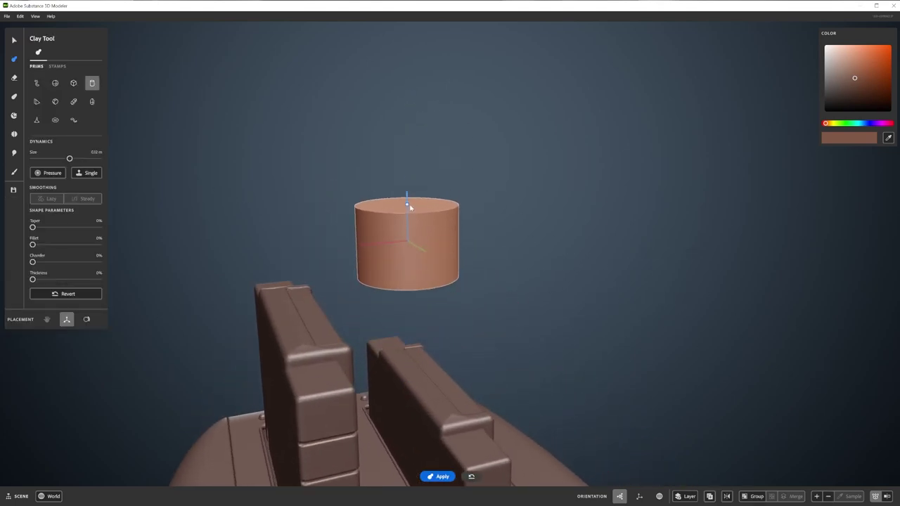
{"action": "scroll", "coordinate": [458, 287], "scroll_direction": "up", "scroll_amount": 2}
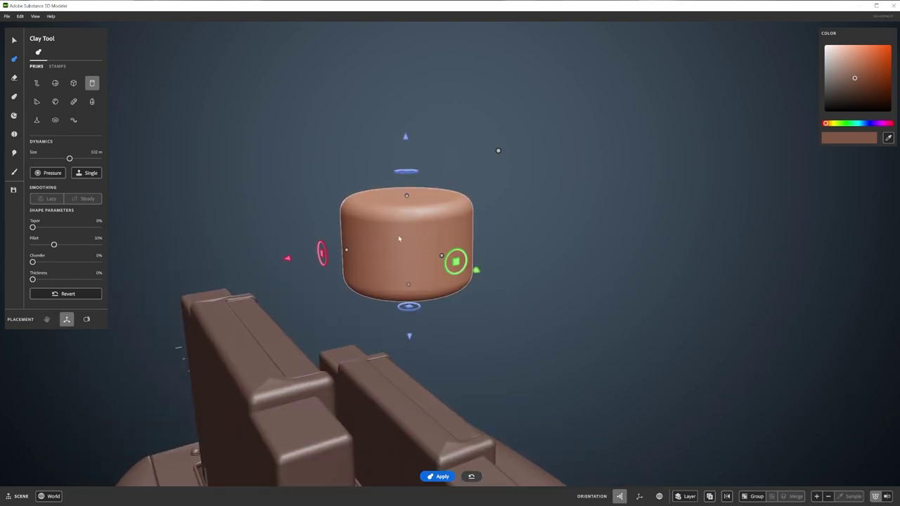
Cut grooves around the cylinder with an erase box using 19 radial symmetry copies.
{"action": "key", "text": "e"}
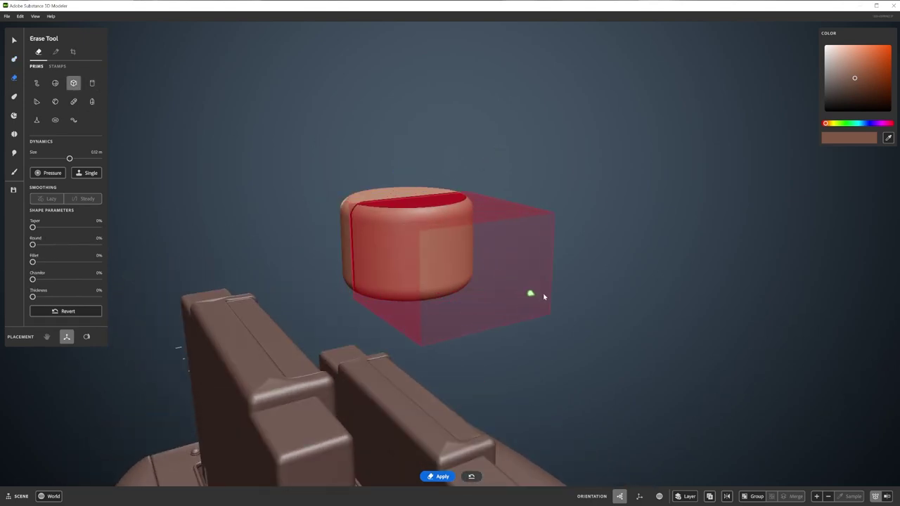
{"action": "right_click", "coordinate": [535, 297]}
{"action": "left_click", "coordinate": [516, 439]}
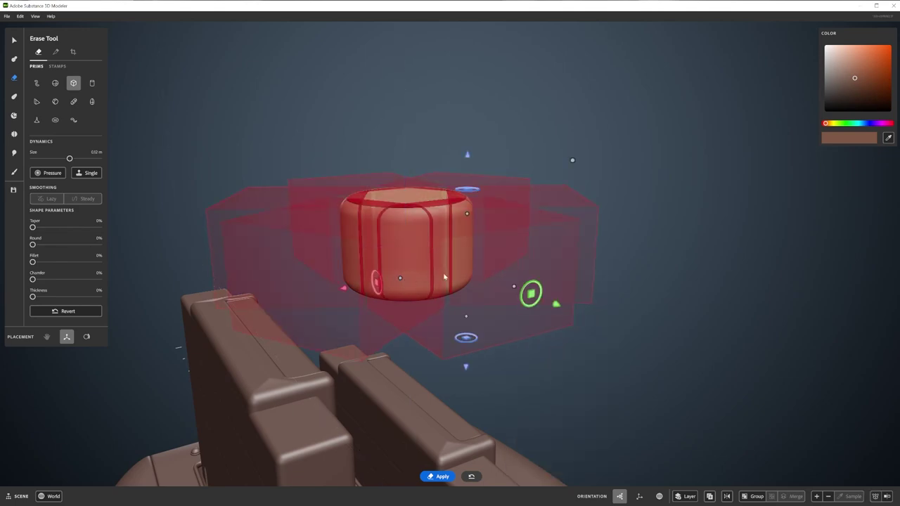
{"action": "mouse_move", "coordinate": [460, 271]}
{"action": "right_mouse_down"}
{"action": "mouse_move", "coordinate": [472, 230]}
{"action": "mouse_move", "coordinate": [462, 271]}
{"action": "mouse_move", "coordinate": [616, 296]}
{"action": "right_mouse_up"}
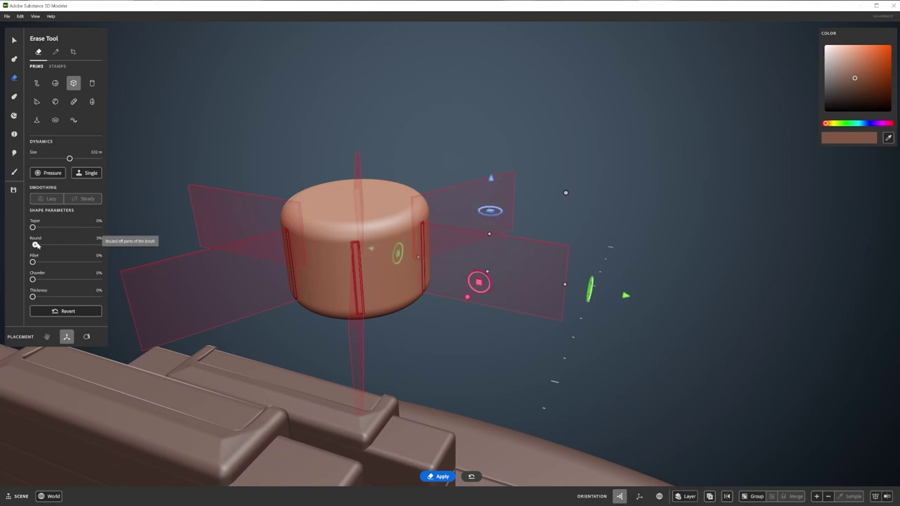
{"action": "right_click", "coordinate": [434, 271]}
{"action": "left_click", "coordinate": [504, 439]}
{"action": "left_click", "coordinate": [504, 439]}
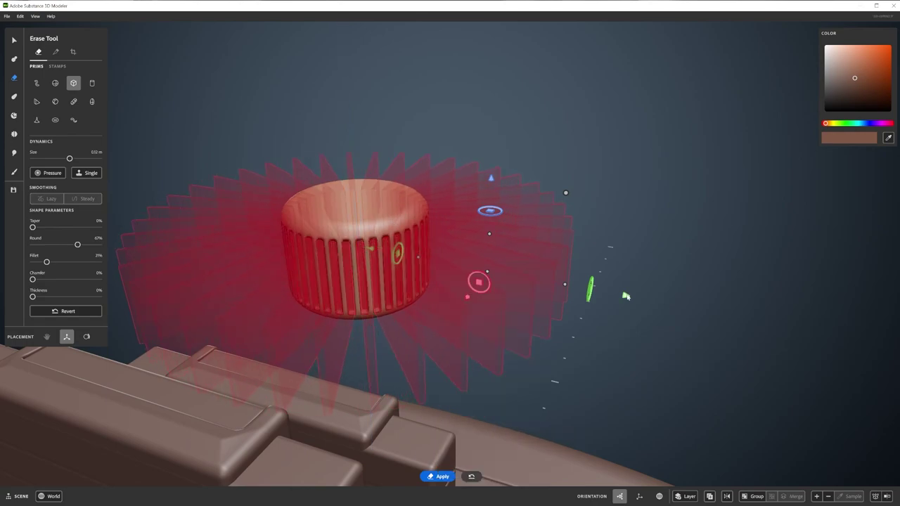
{"action": "key", "text": "Return"}
{"action": "mouse_move", "coordinate": [468, 266]}
{"action": "middle_mouse_down"}
{"action": "mouse_move", "coordinate": [450, 277]}
{"action": "mouse_move", "coordinate": [491, 264]}
{"action": "middle_mouse_up"}
{"action": "left_click", "coordinate": [491, 263]}
{"action": "key", "text": "ctrl+z"}
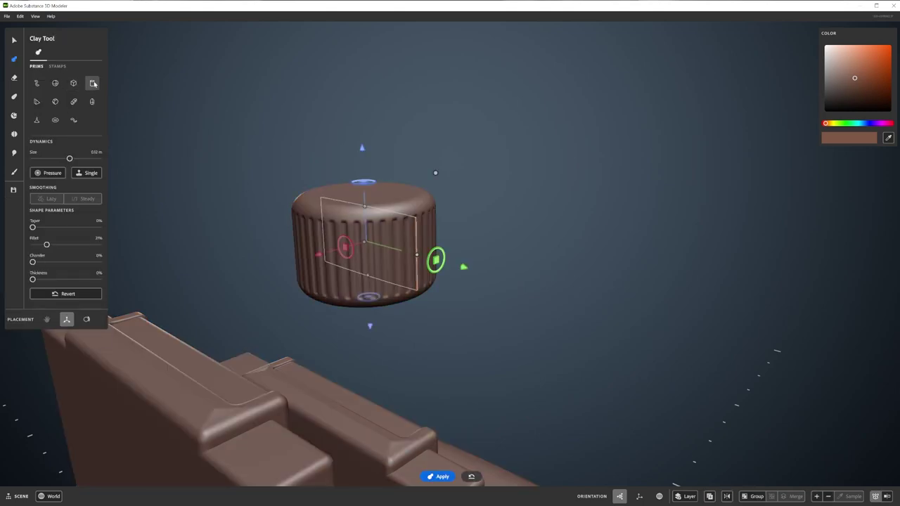
Add a thin cylinder ring at the base of the grooved knob.
{"action": "left_click", "coordinate": [365, 237]}
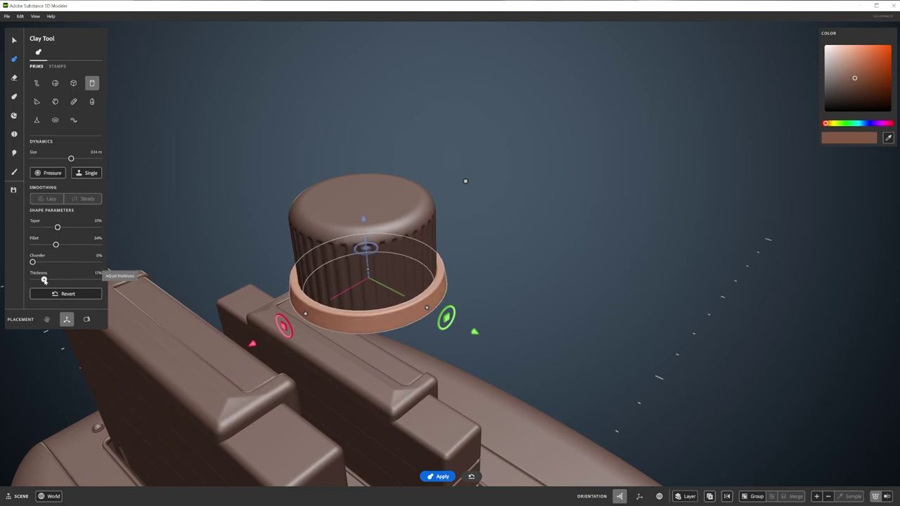
{"action": "right_click_drag", "start_coordinate": [211, 278], "coordinate": [485, 267]}
{"action": "scroll", "coordinate": [484, 267], "scroll_direction": "up", "scroll_amount": 3}
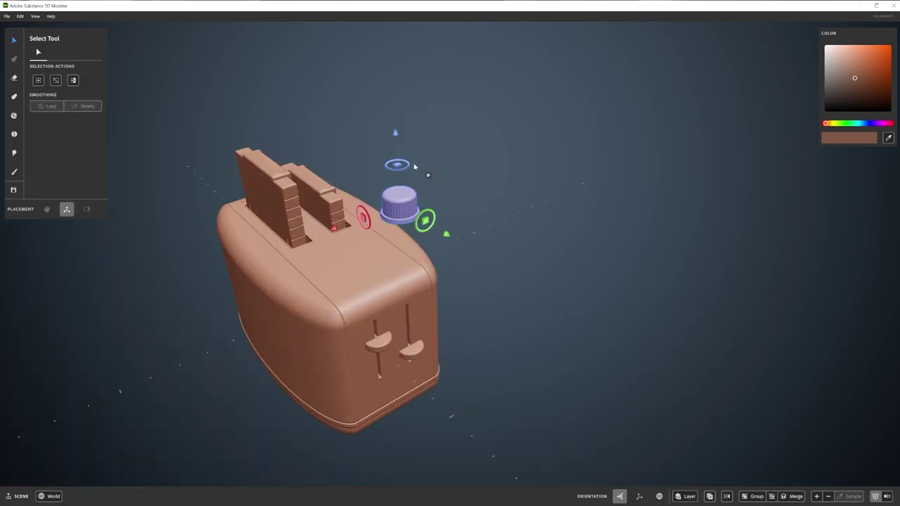
Turn the ridged knob 90° to face outward and commit a wedge pointer on its rim.
{"action": "scroll", "coordinate": [368, 280], "scroll_direction": "up", "scroll_amount": 5}
{"action": "left_click_drag", "start_coordinate": [363, 275], "coordinate": [470, 286]}
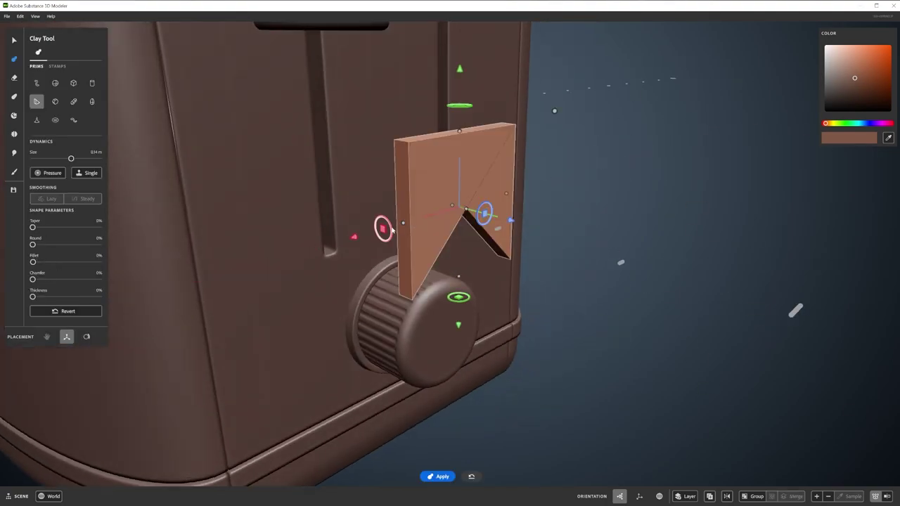
{"action": "middle_click_drag", "start_coordinate": [450, 211], "coordinate": [424, 135]}
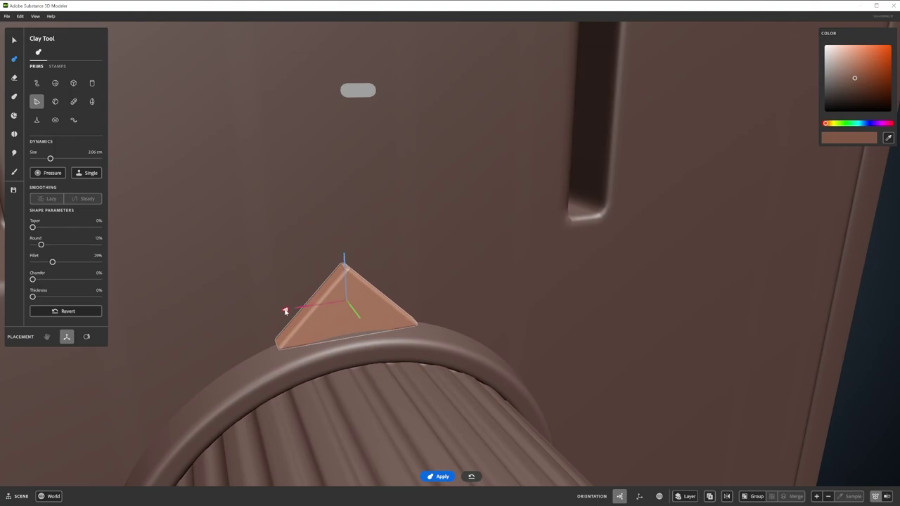
{"action": "key", "text": "s"}
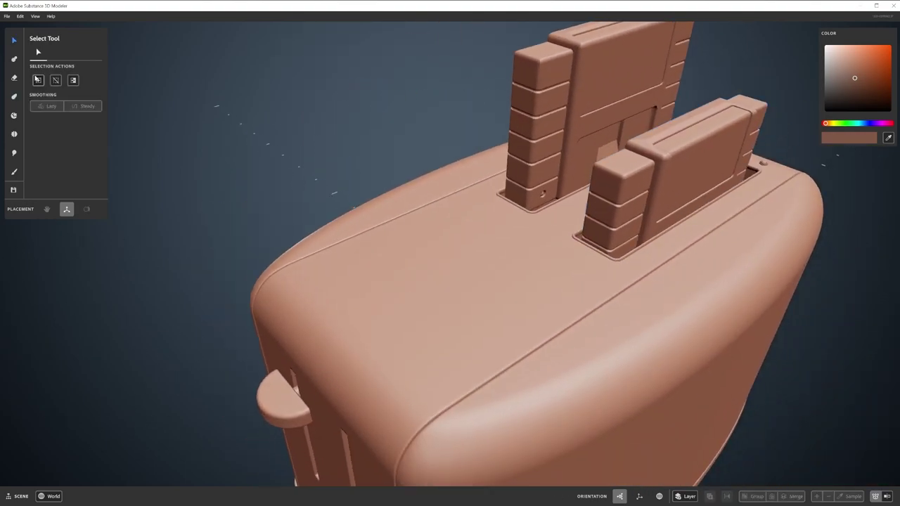
Split a rounded-box pocket into the toaster top, then hollow a box into an upright rail ring.
{"action": "left_click", "coordinate": [14, 78]}
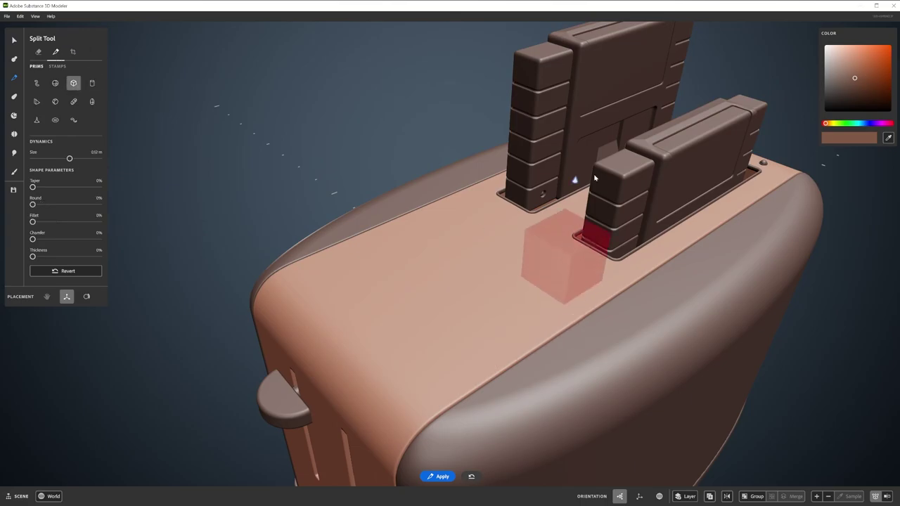
{"action": "left_click_drag", "start_coordinate": [40, 205], "coordinate": [46, 204]}
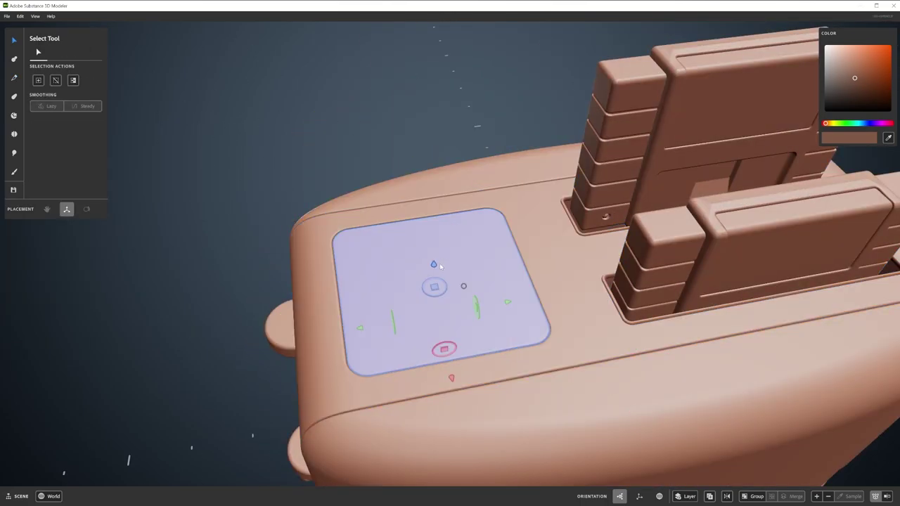
{"action": "left_click_drag", "start_coordinate": [440, 263], "coordinate": [433, 299]}
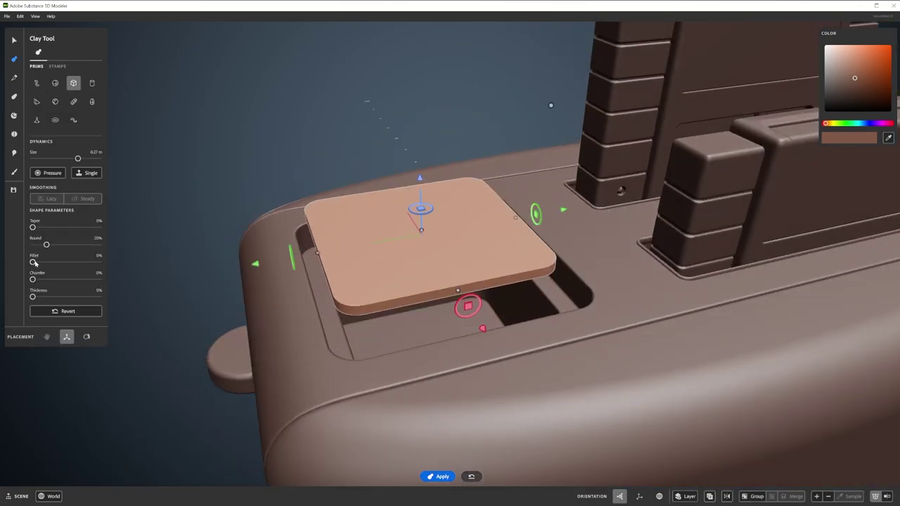
{"action": "left_click_drag", "start_coordinate": [33, 297], "coordinate": [38, 297]}
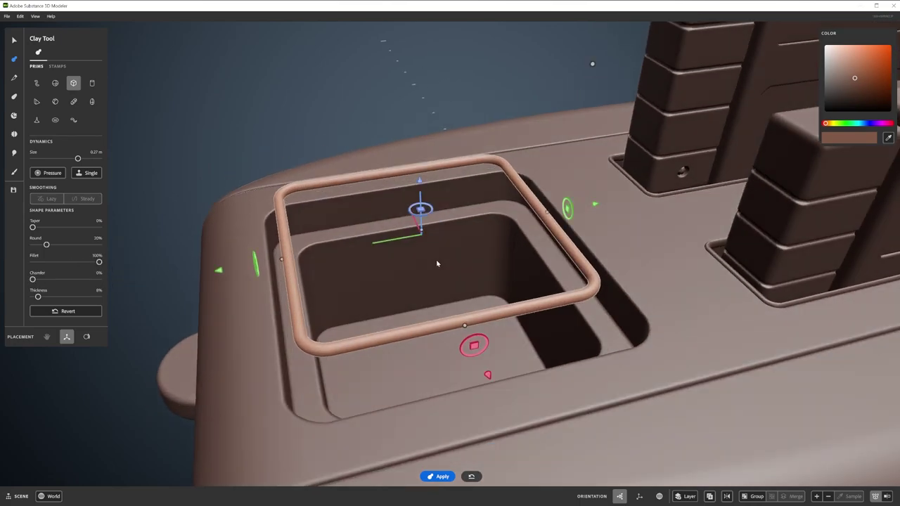
{"action": "left_click_drag", "start_coordinate": [438, 261], "coordinate": [466, 342]}
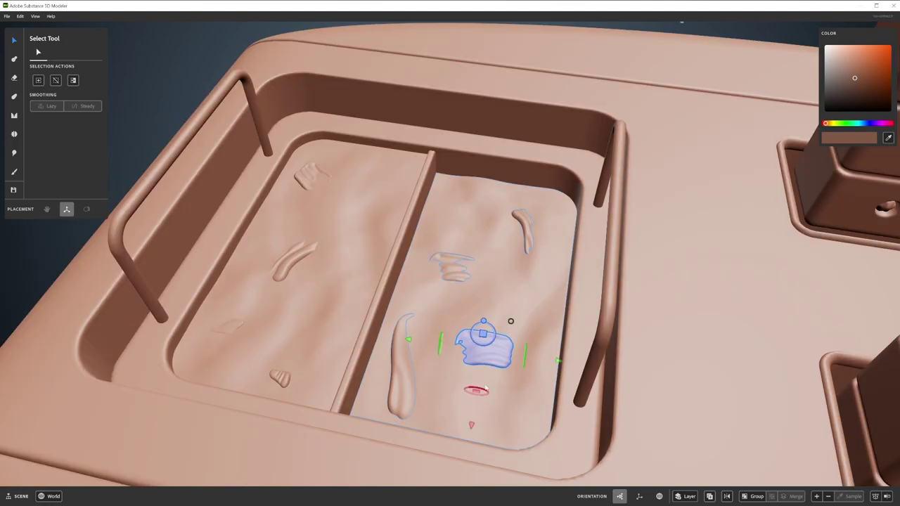
Rotate the pink stroke about 50 degrees beside the hot-pot well.
{"action": "key", "text": "c"}
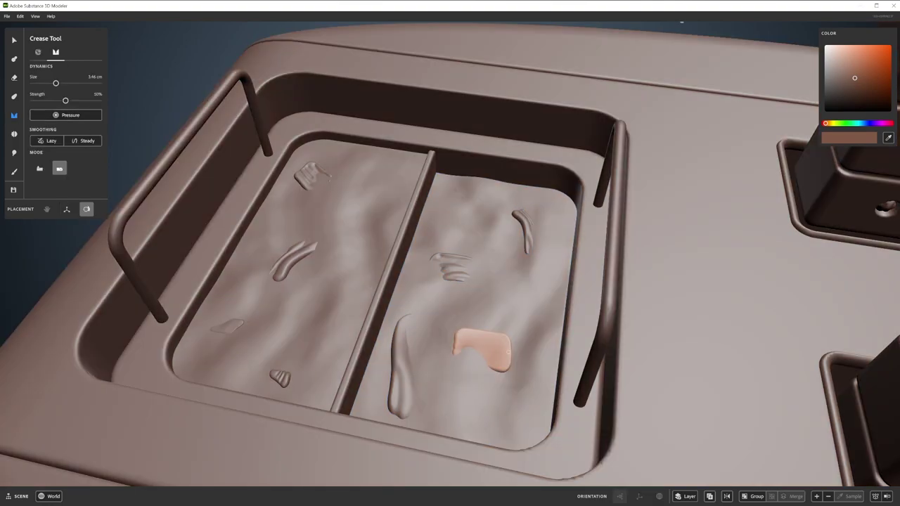
{"action": "key", "text": "q"}
{"action": "left_click_drag", "start_coordinate": [492, 352], "coordinate": [472, 382]}
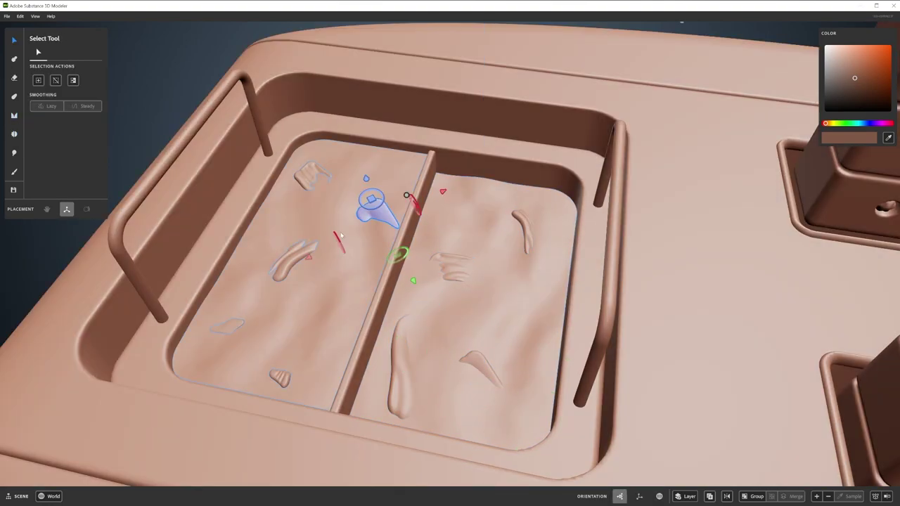
{"action": "right_click_drag", "start_coordinate": [335, 249], "coordinate": [539, 188]}
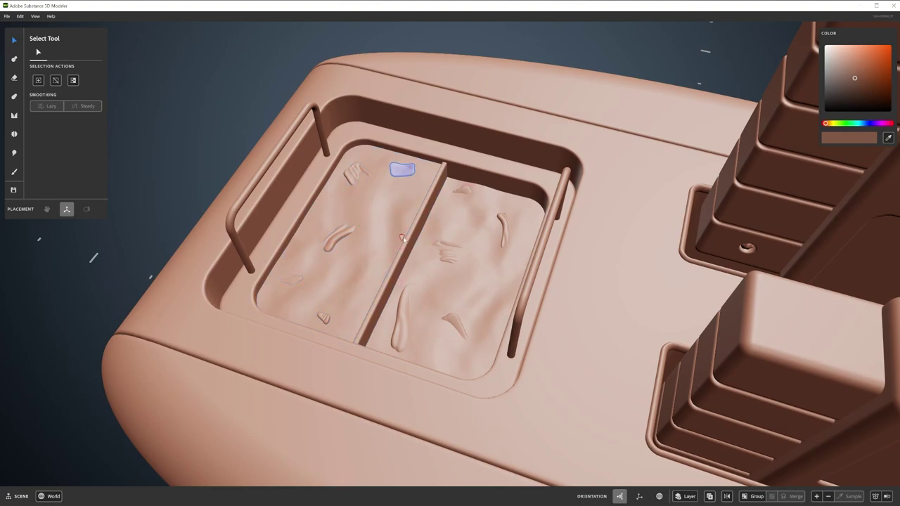
{"action": "key", "text": "f"}
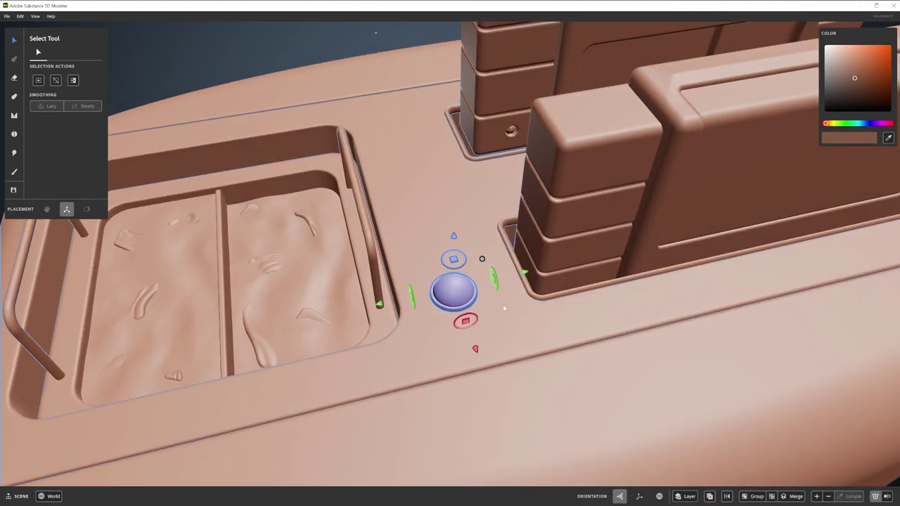
Warp the sphere into a long thin tube and commit it.
{"action": "right_click_drag", "start_coordinate": [522, 278], "coordinate": [65, 209]}
{"action": "key", "text": "w"}
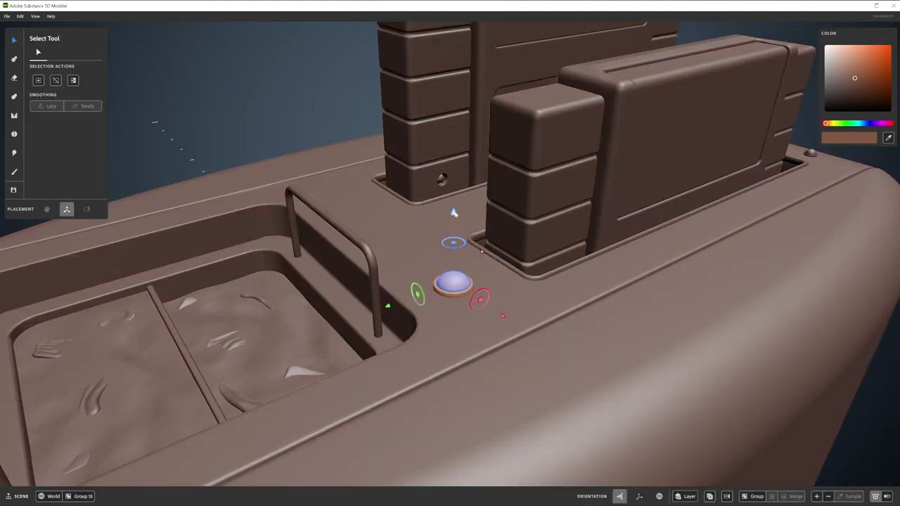
{"action": "key", "text": "w"}
{"action": "key", "text": "s"}
{"action": "right_click_drag", "start_coordinate": [422, 232], "coordinate": [439, 292]}
{"action": "key", "text": "w"}
{"action": "right_click", "coordinate": [429, 261]}
{"action": "left_click_drag", "start_coordinate": [429, 304], "coordinate": [503, 287]}
{"action": "key", "text": "s"}
Duplicate the tube with Ctrl+D and place the copy beside the original.
{"action": "right_click_drag", "start_coordinate": [503, 287], "coordinate": [485, 304]}
{"action": "key", "text": "ctrl+d"}
{"action": "right_click", "coordinate": [483, 264]}
{"action": "key", "text": "Escape"}
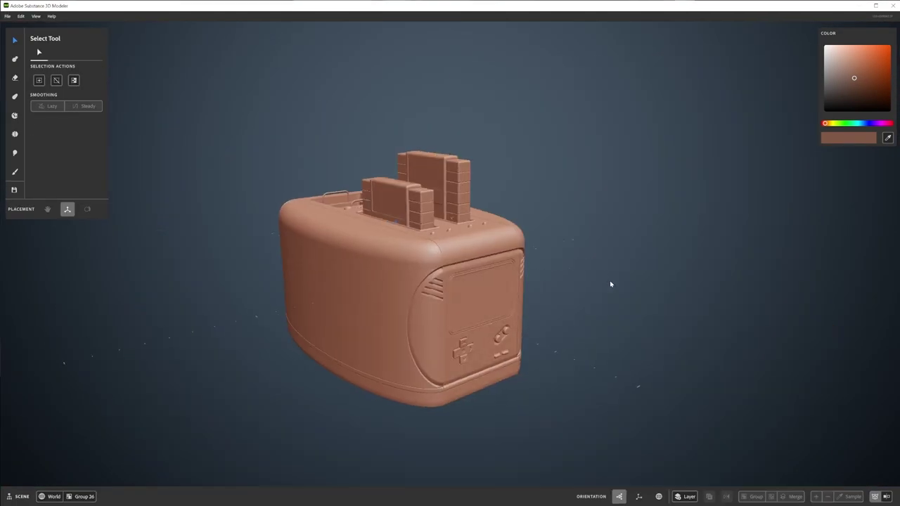